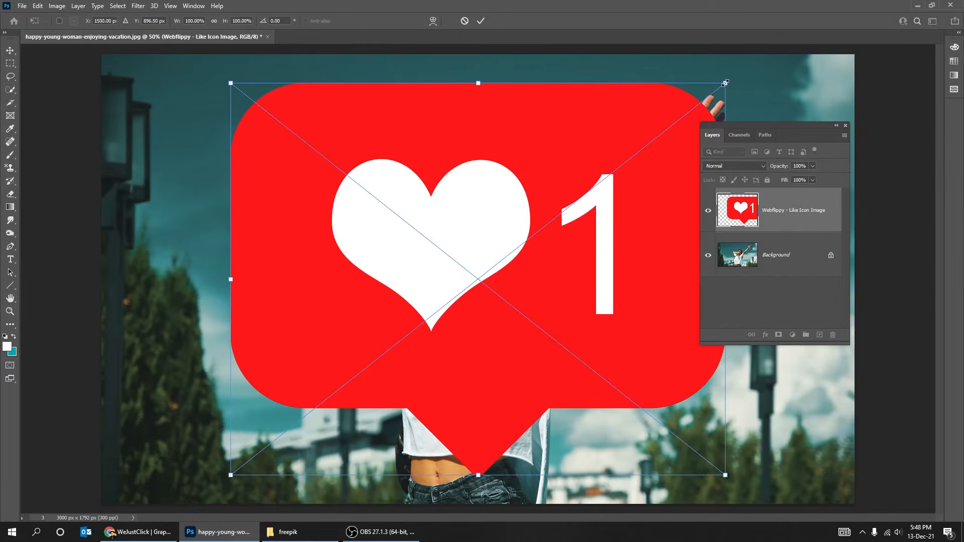
Step: Scale the like icon down to a small badge and place it in the sky above the woman's bent elbow
drag(725, 83, 528, 243)
drag(484, 283, 386, 140)
drag(417, 107, 410, 114)
key(Return)
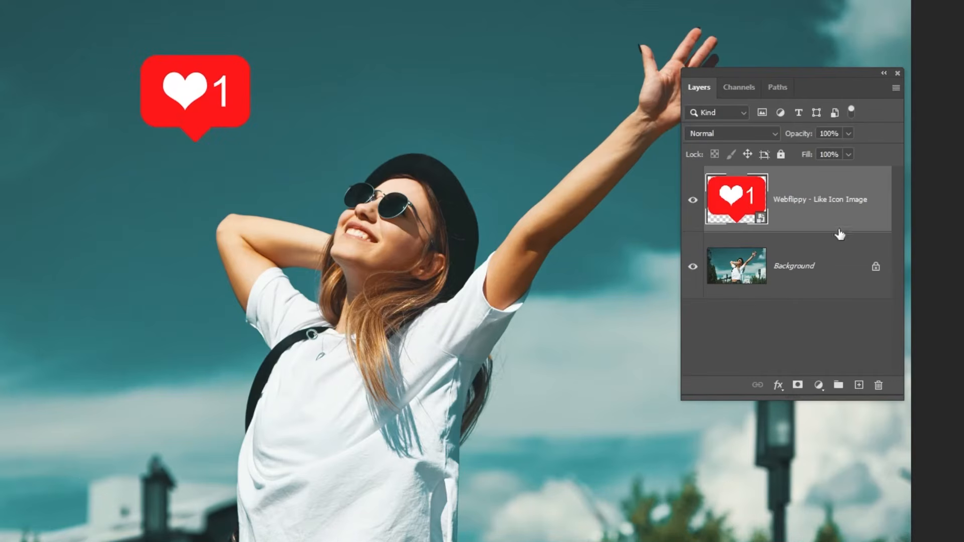
Step: Create a layer group named "like" and move the like icon layer into it
click(838, 385)
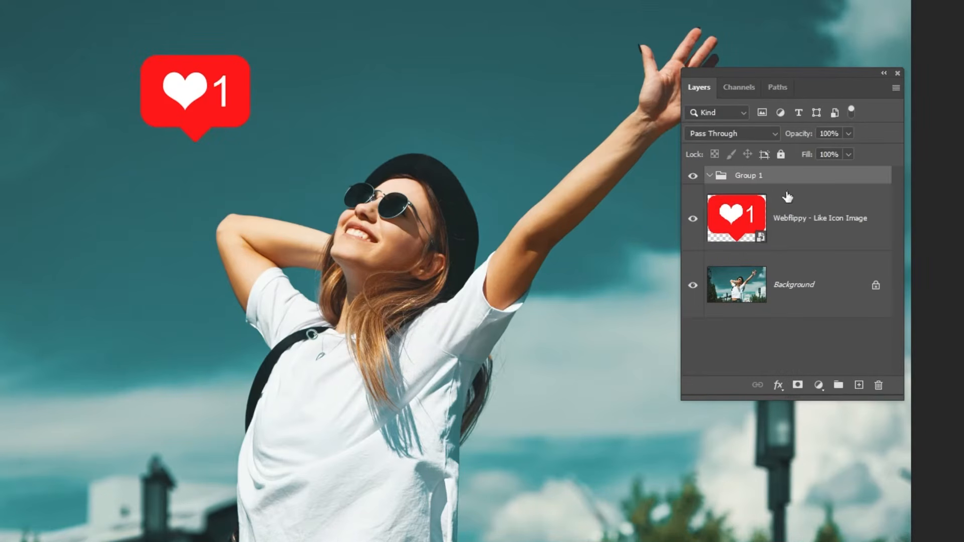
double_click(751, 176)
text(like)
key(Return)
click(789, 231)
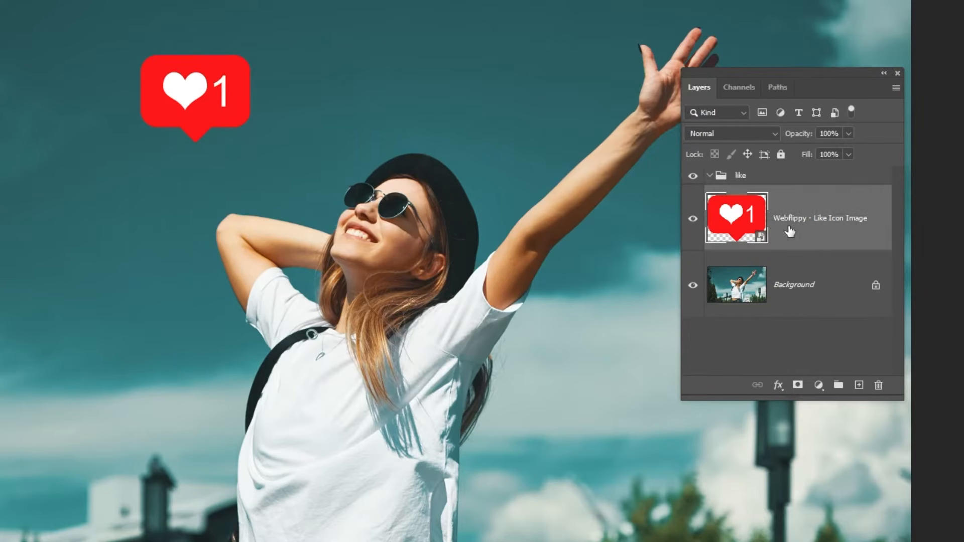
drag(790, 232, 785, 192)
Step: Assign the Red colour label to the "like" group
click(769, 176)
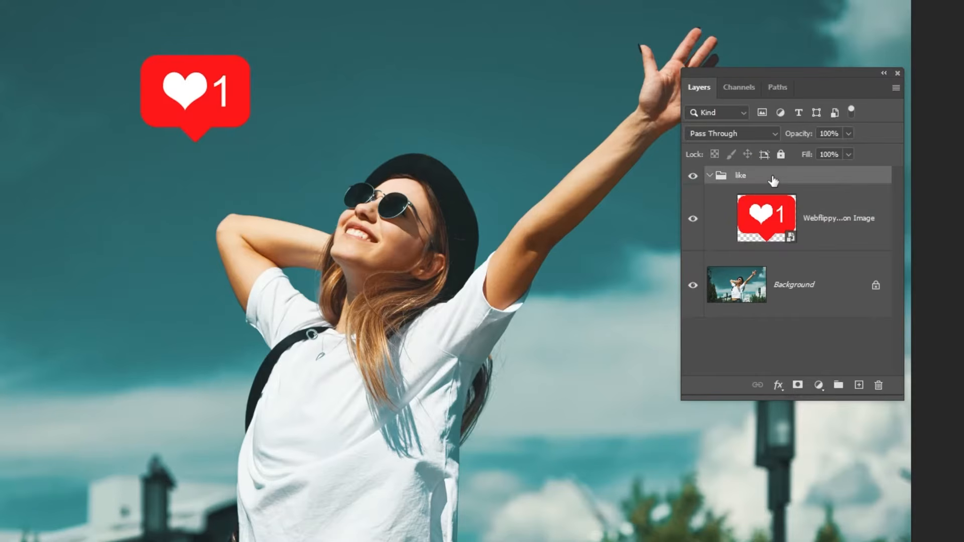
right_click(768, 177)
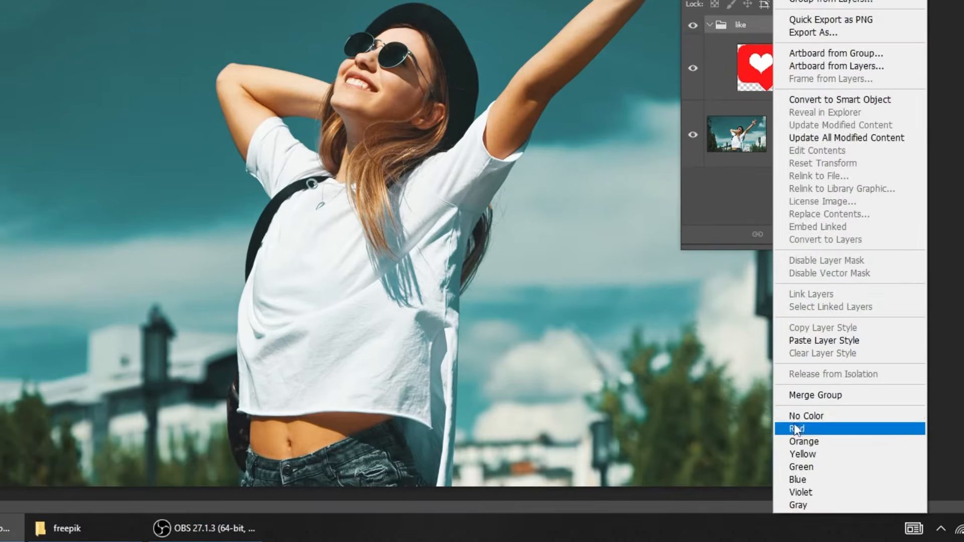
click(795, 429)
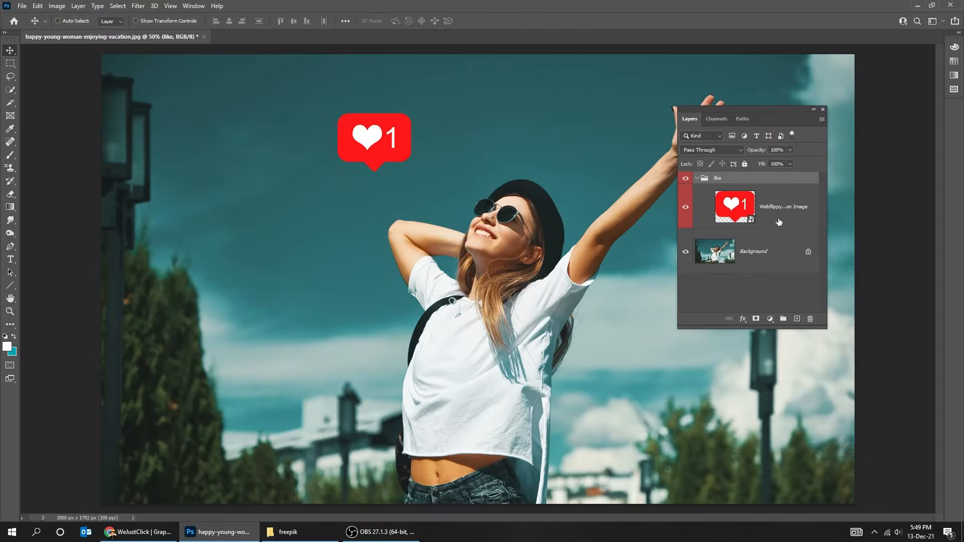
Step: Apply a 5-pixel Gaussian Blur to a duplicate of the like icon layer and set its blend mode to Screen
click(779, 222)
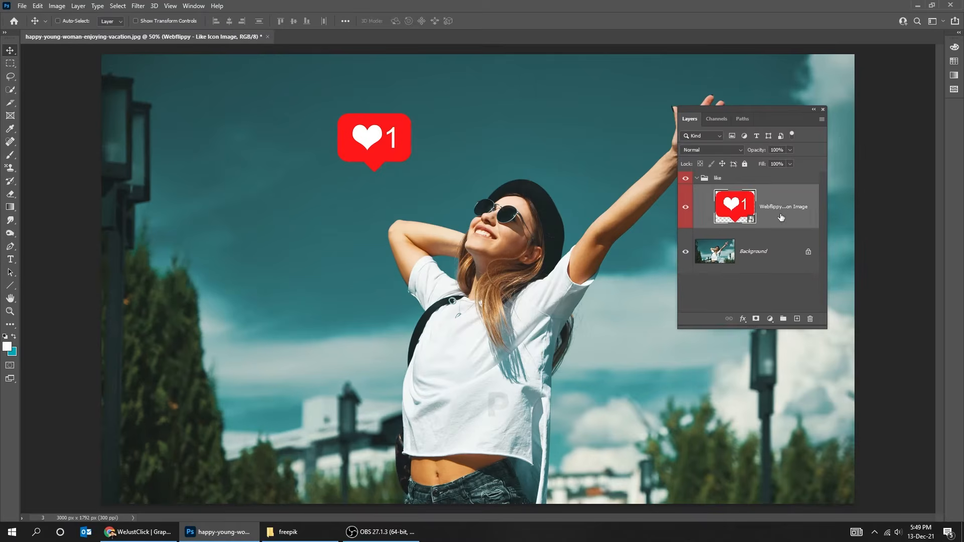
key(ctrl+j)
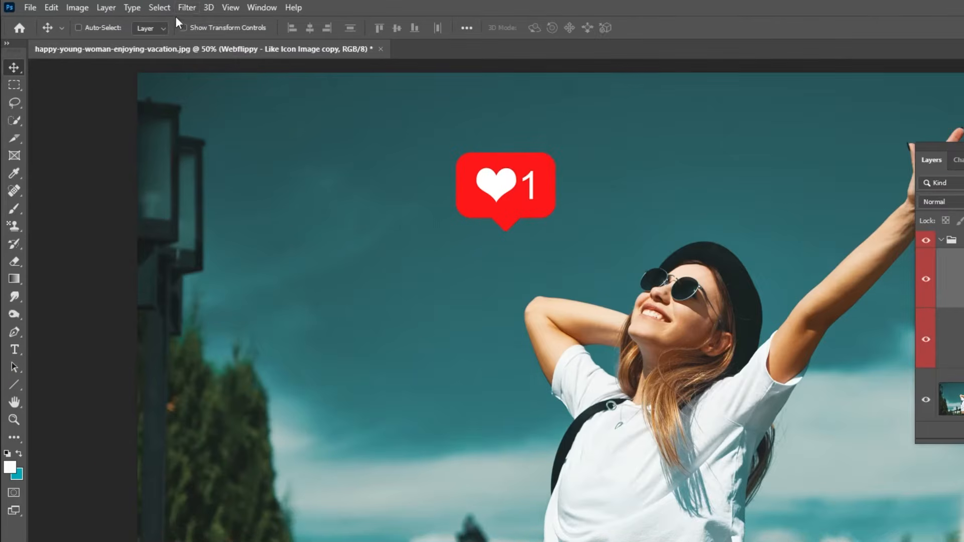
click(139, 6)
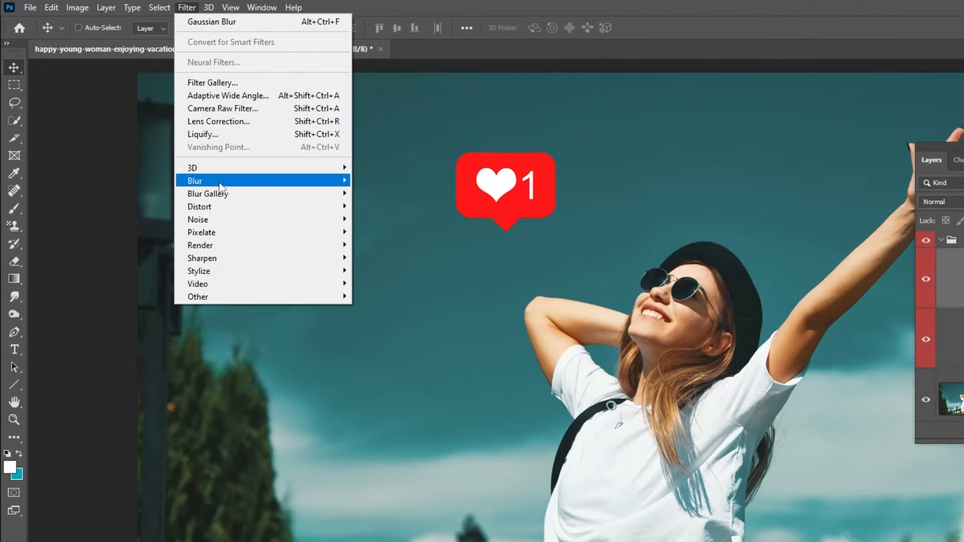
mouse_move(223, 182)
click(388, 232)
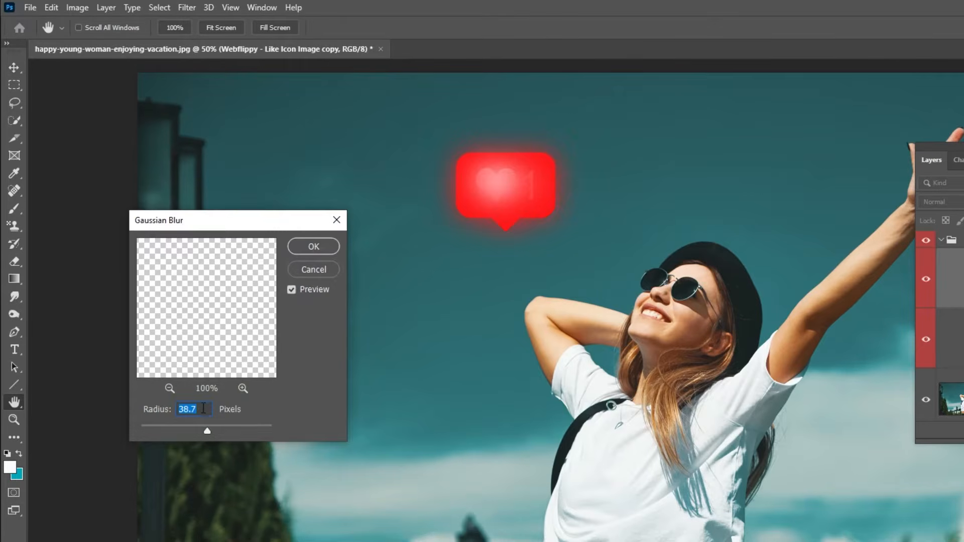
text(5)
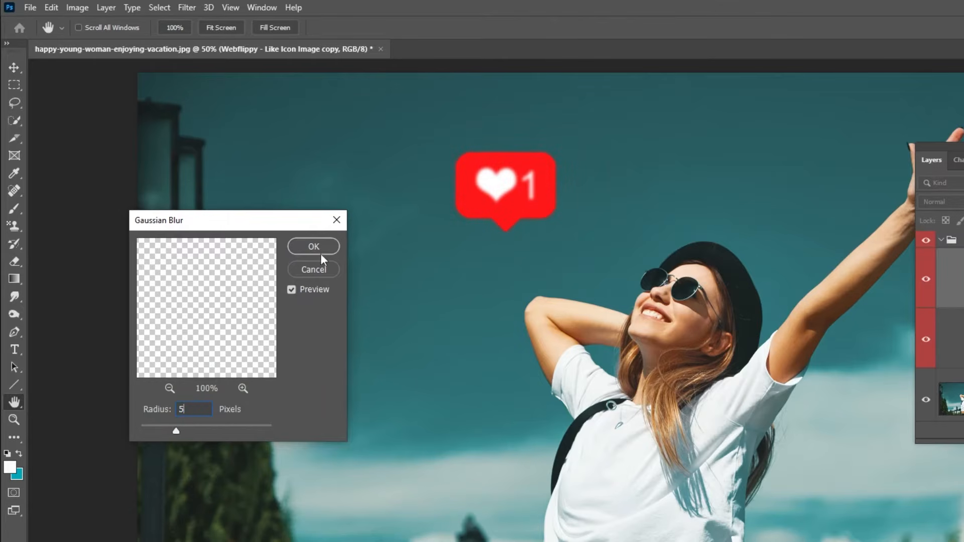
click(320, 241)
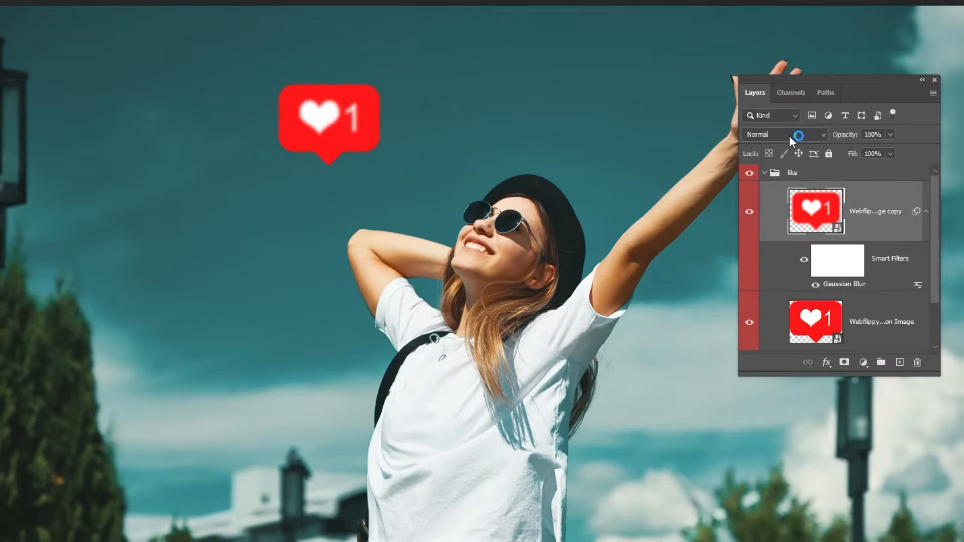
click(790, 135)
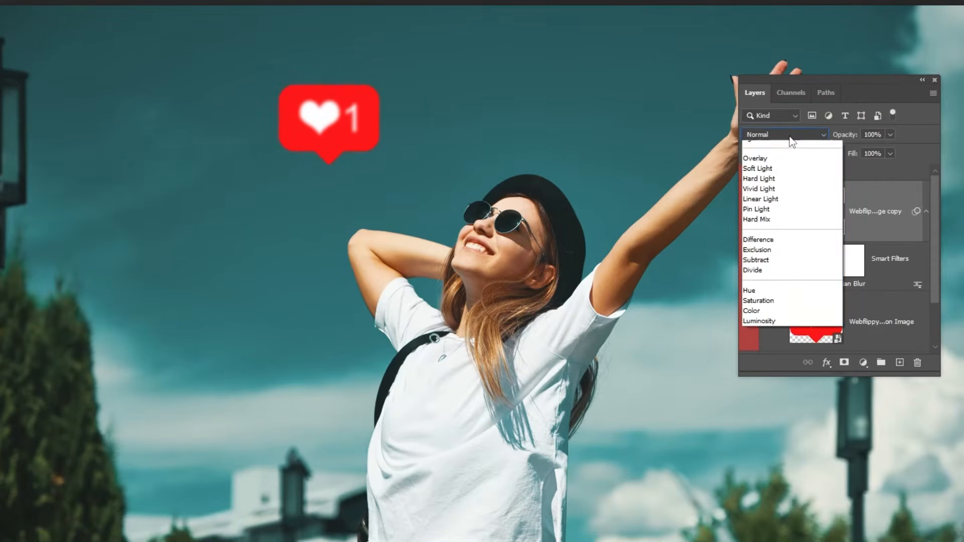
click(793, 251)
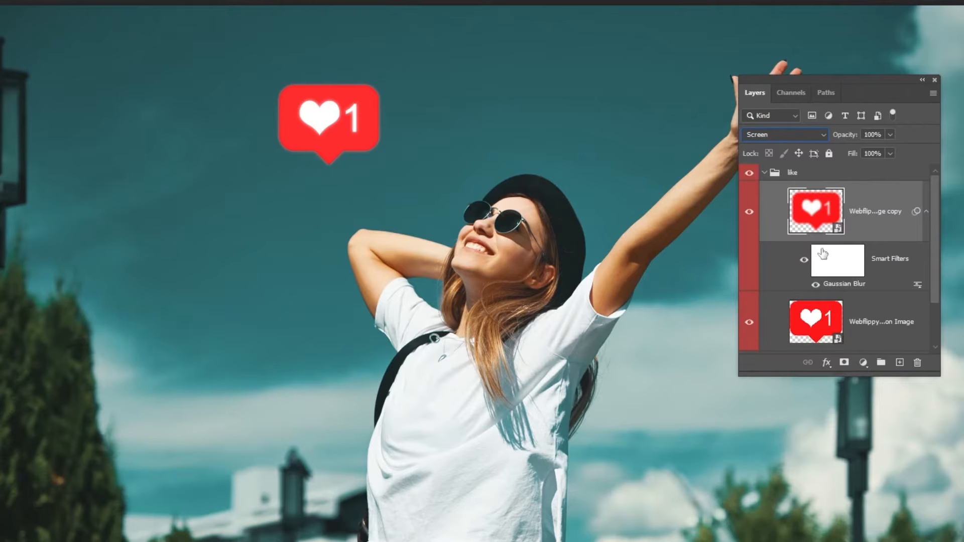
Step: Duplicate the blurred Screen layer and increase the copy's Gaussian Blur radius to spread a wide glow around the icon
drag(889, 225, 899, 361)
double_click(856, 284)
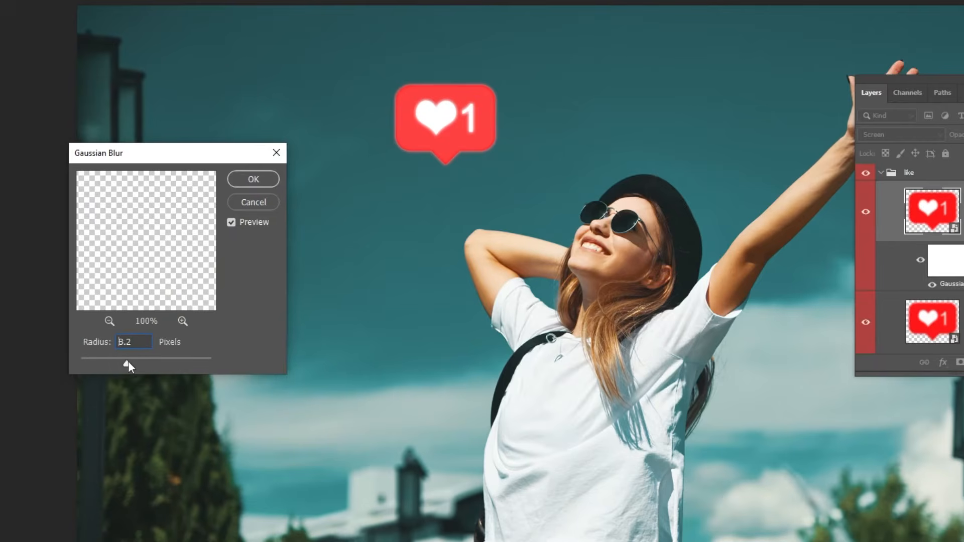
drag(146, 363, 147, 364)
click(253, 179)
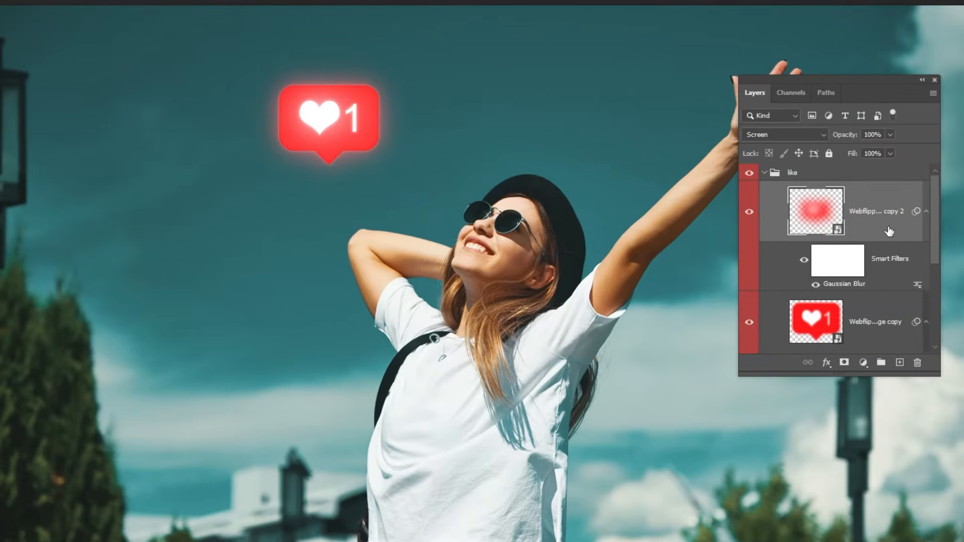
Step: Duplicate the wide glow layer once more to strengthen the glow and collapse the "like" group
drag(827, 232, 909, 332)
drag(907, 365, 906, 365)
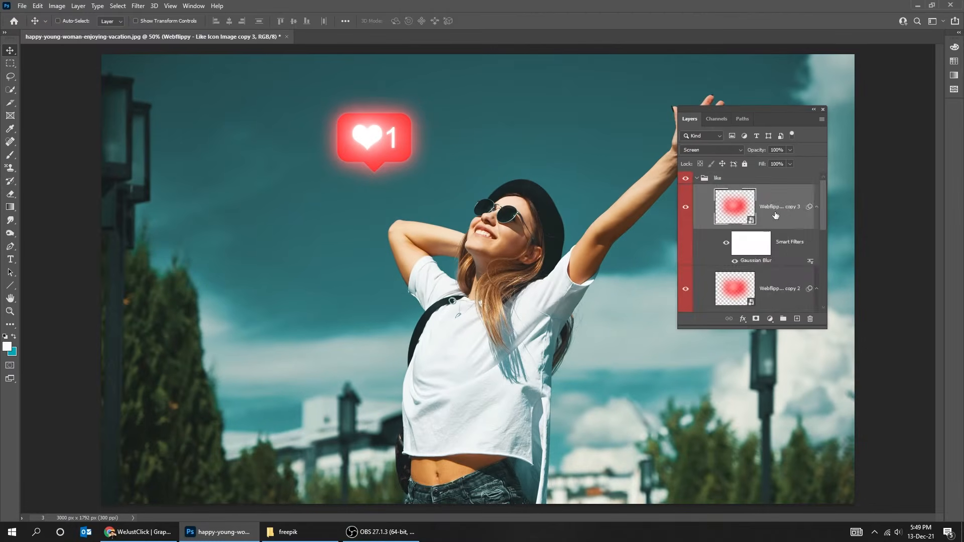
click(764, 172)
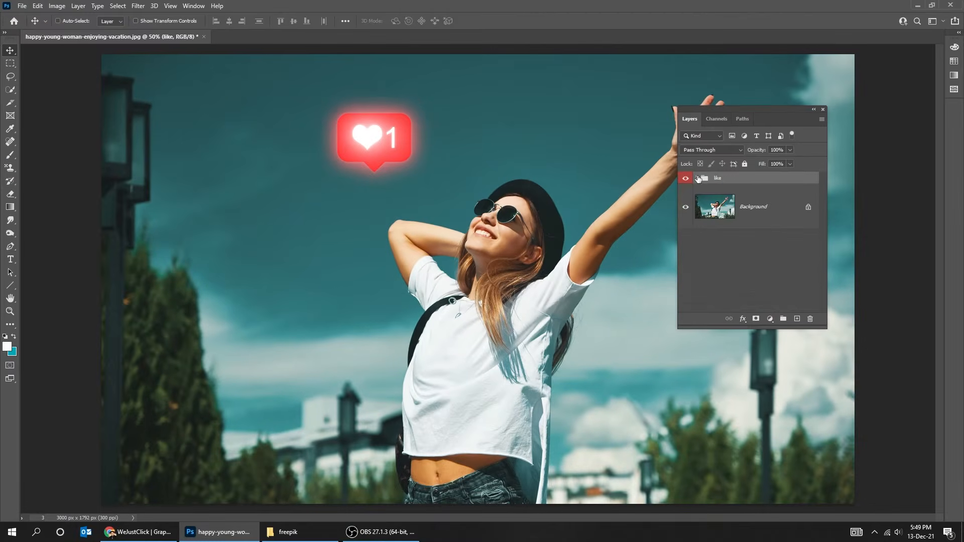
Step: Duplicate the Background layer and convert the copy to a smart object
click(768, 217)
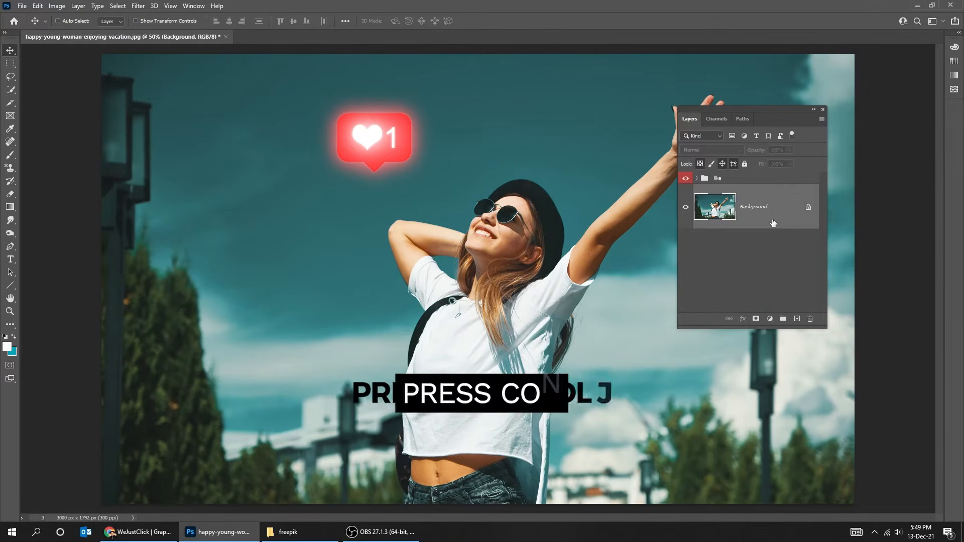
key(ctrl+j)
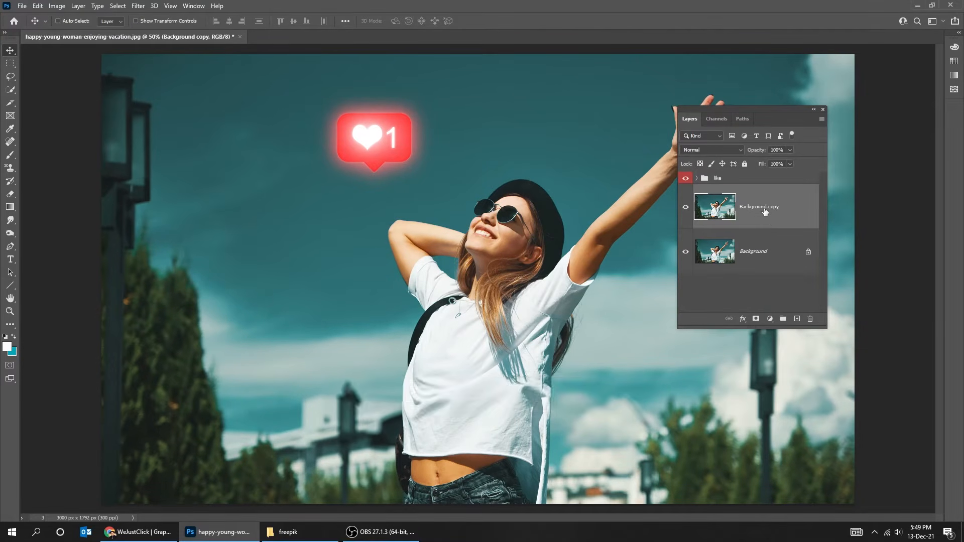
right_click(765, 211)
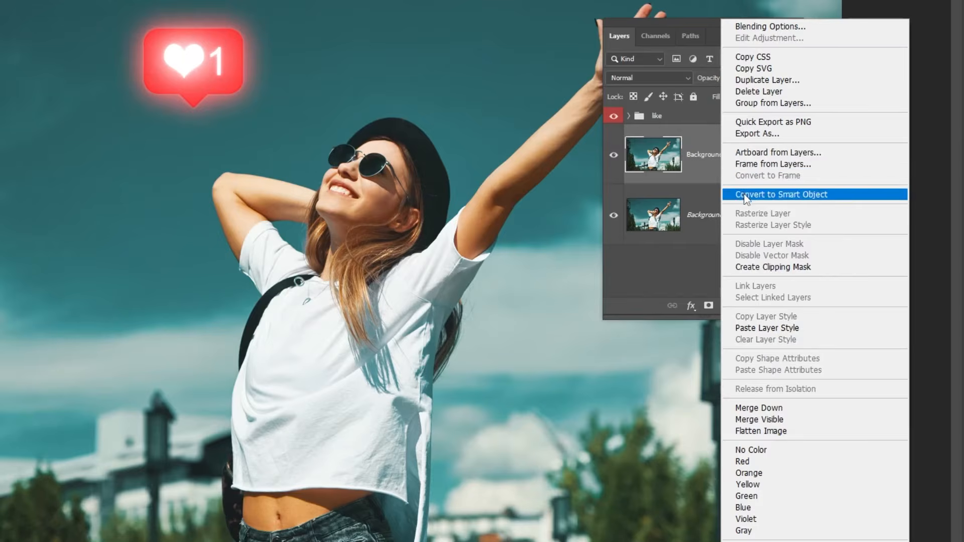
click(745, 196)
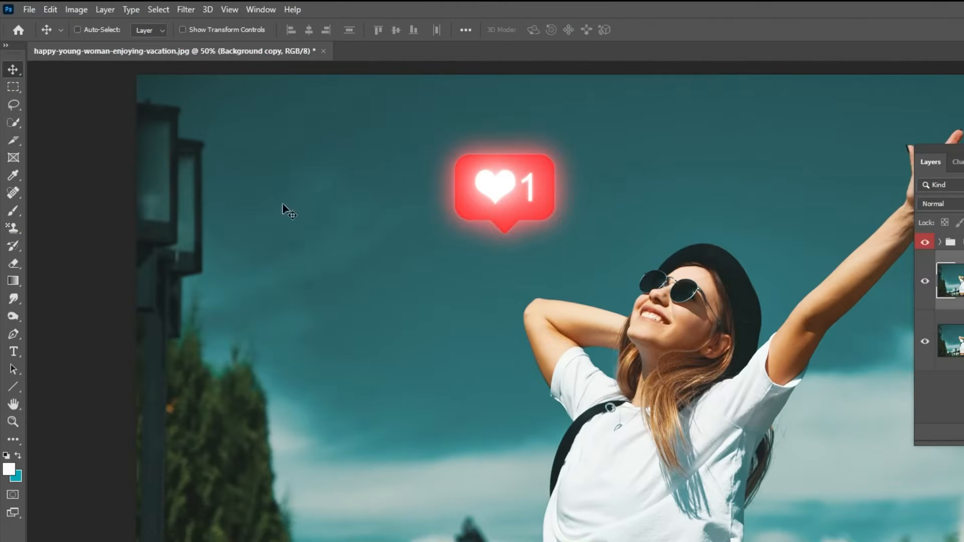
Step: Start the Lighting Effects filter on the Background copy and choose the Flashlight preset
click(185, 11)
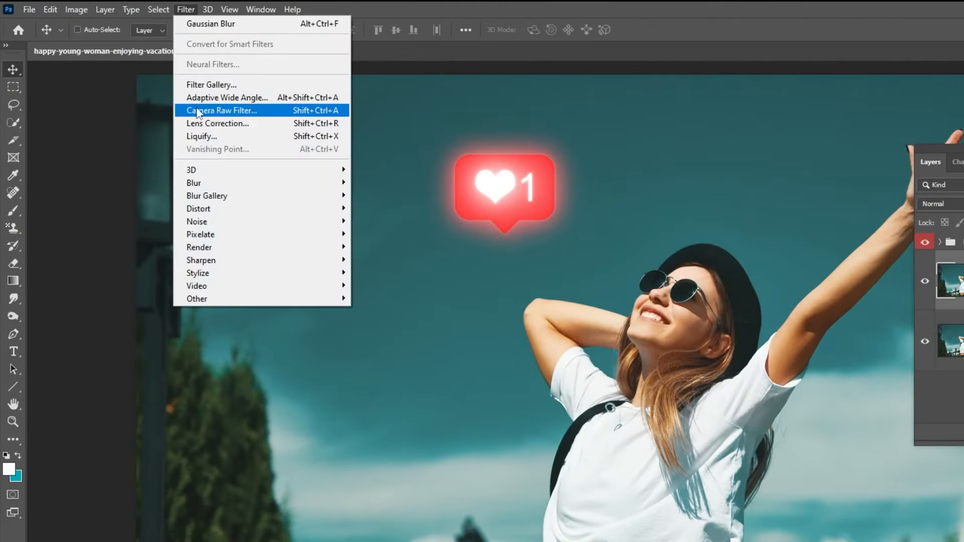
mouse_move(240, 248)
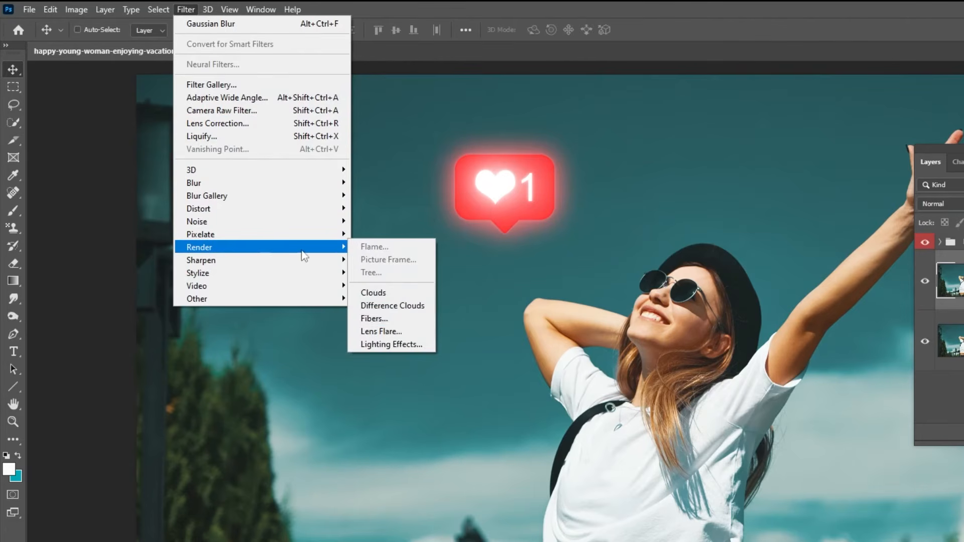
click(396, 345)
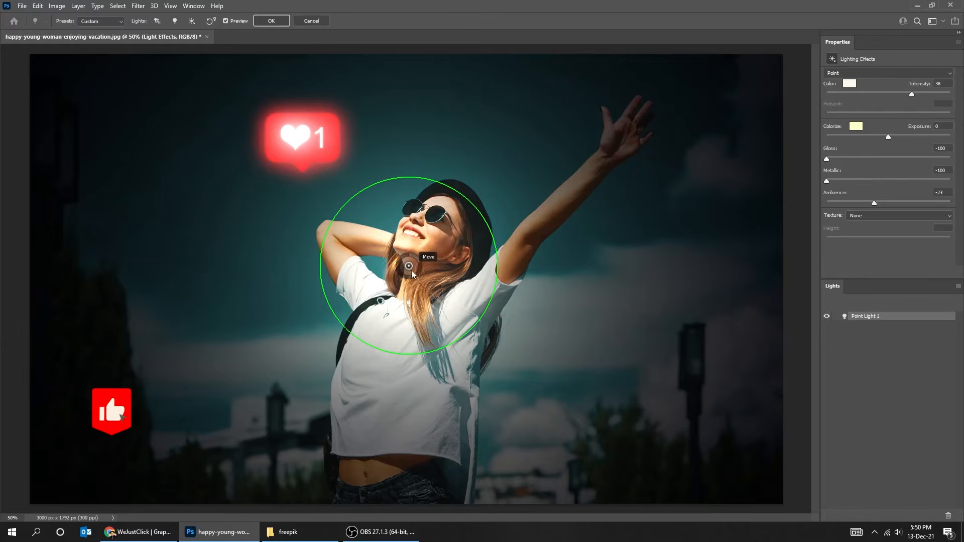
drag(460, 342, 455, 318)
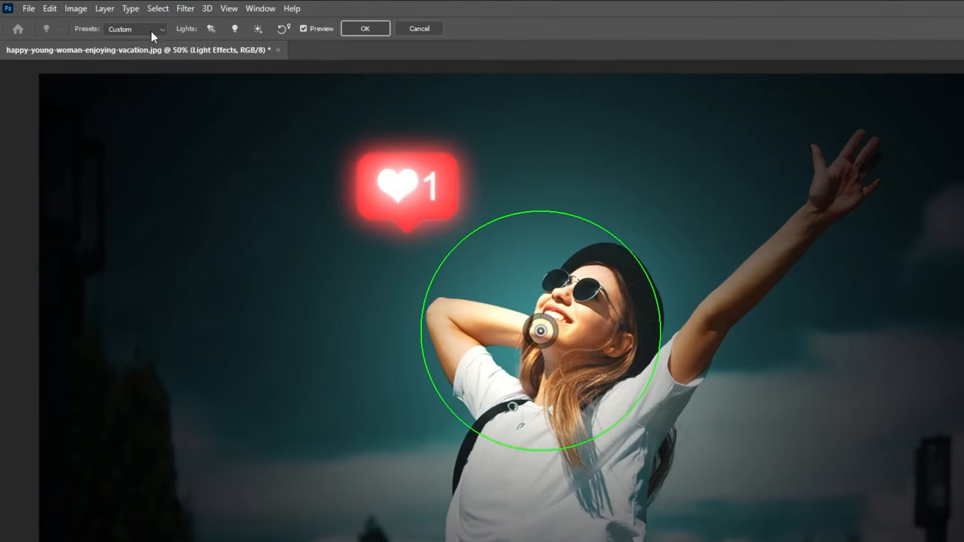
click(118, 22)
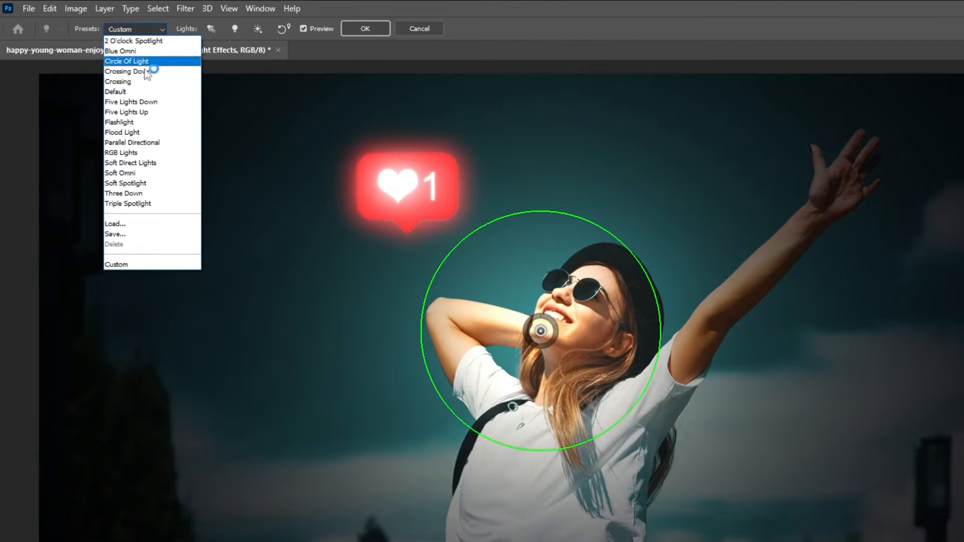
click(136, 123)
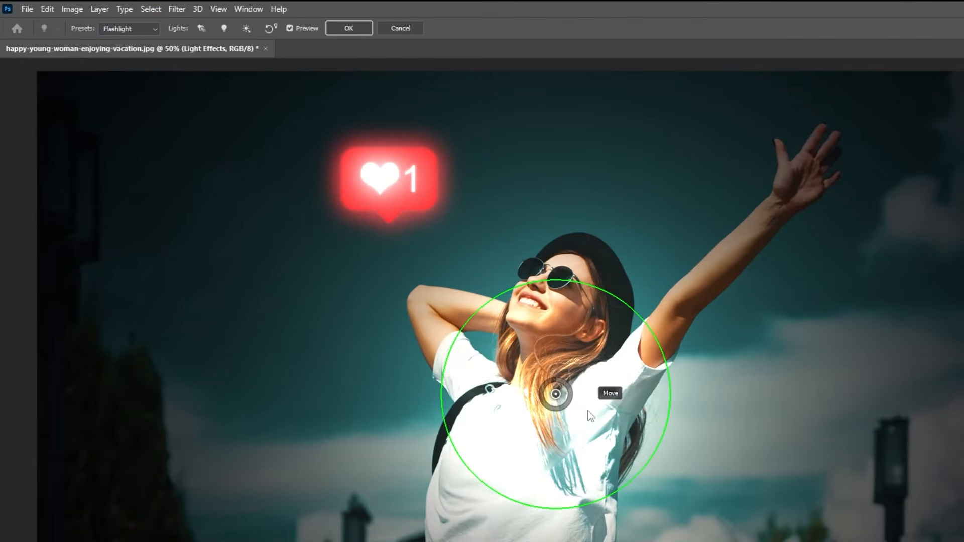
Step: Centre the point light on the woman's face, adjust its size and intensity, and apply the lighting effect
drag(556, 395, 546, 306)
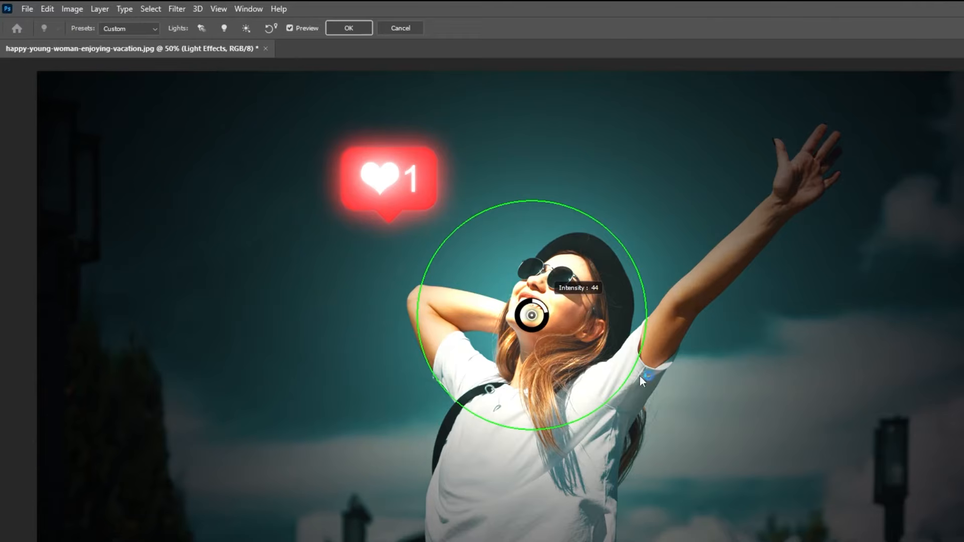
drag(607, 402, 625, 420)
drag(544, 308, 546, 313)
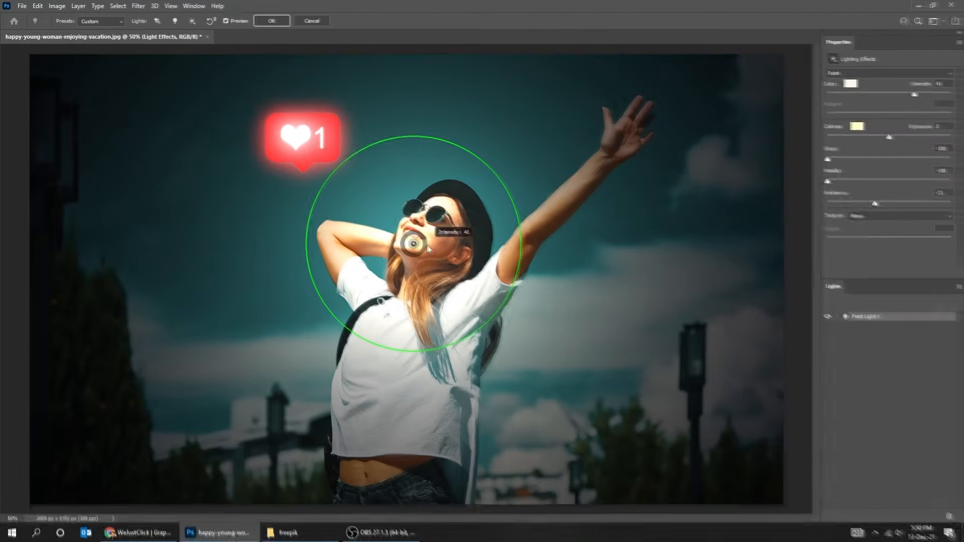
click(271, 20)
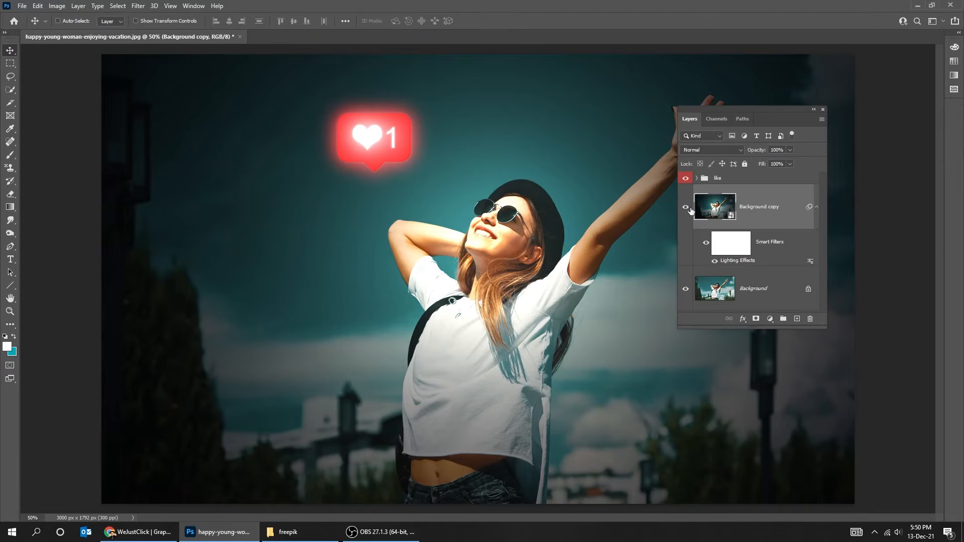
Step: Compare the photo with the Background copy hidden and shown, and collapse that layer's smart filter list
click(686, 207)
click(686, 208)
click(816, 207)
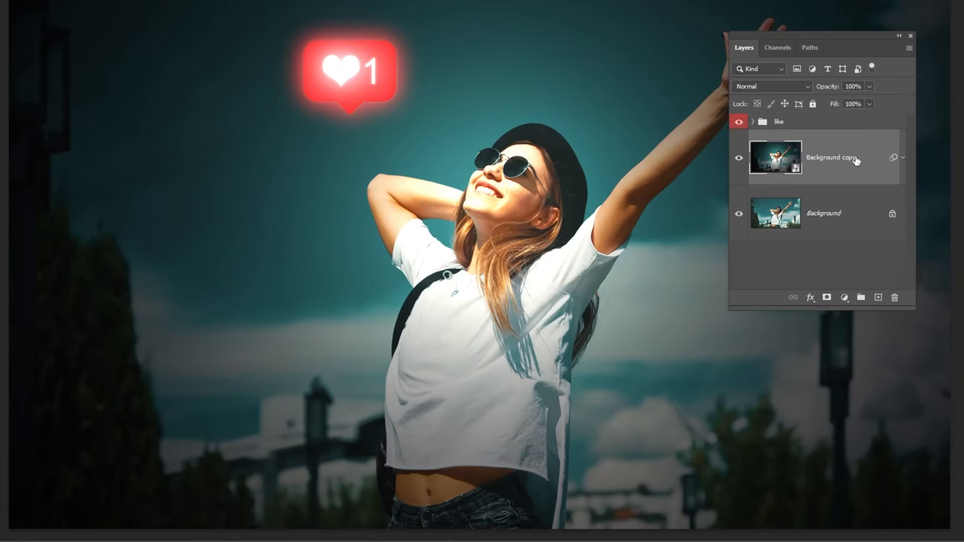
Step: Add a Brightness/Contrast adjustment layer above the Background copy with brightness -41 and contrast 11
click(845, 298)
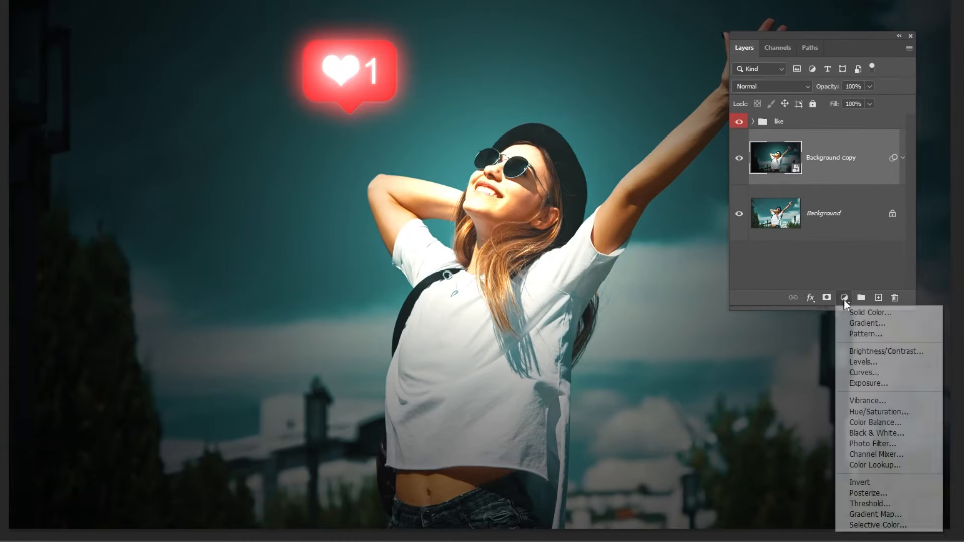
click(866, 353)
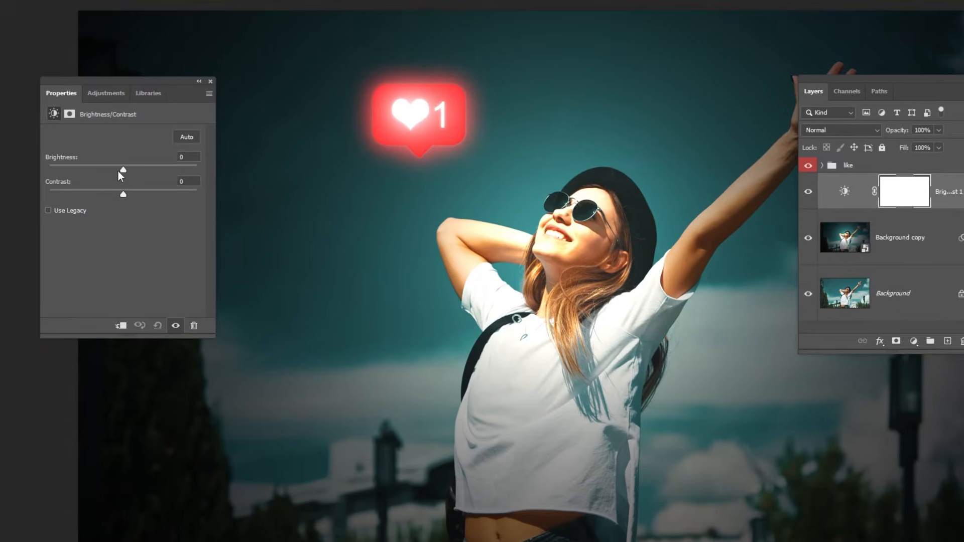
drag(119, 171, 117, 172)
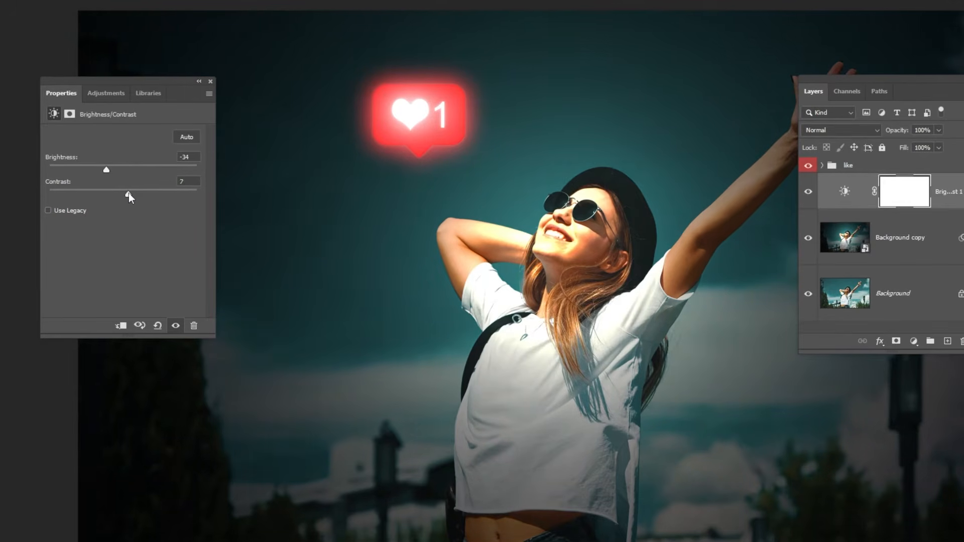
drag(130, 193, 103, 172)
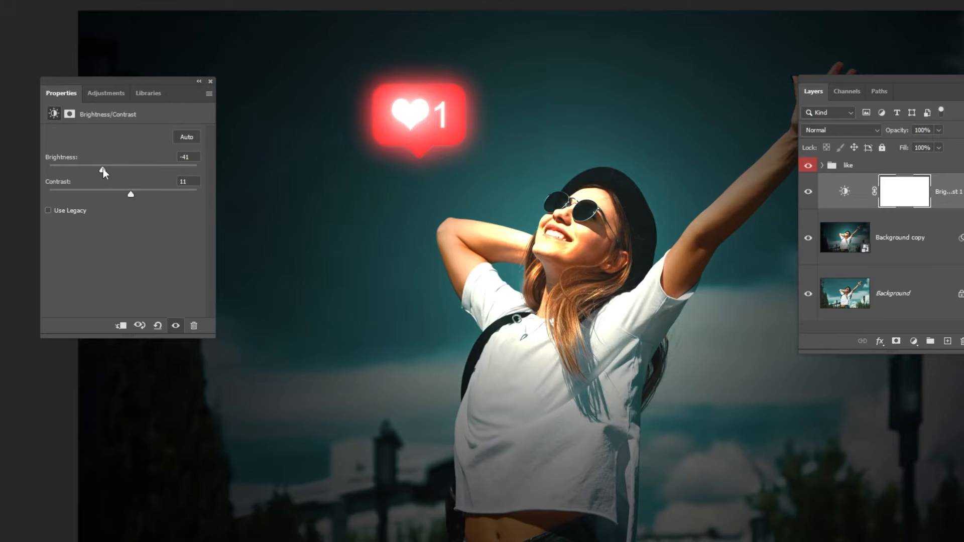
click(210, 81)
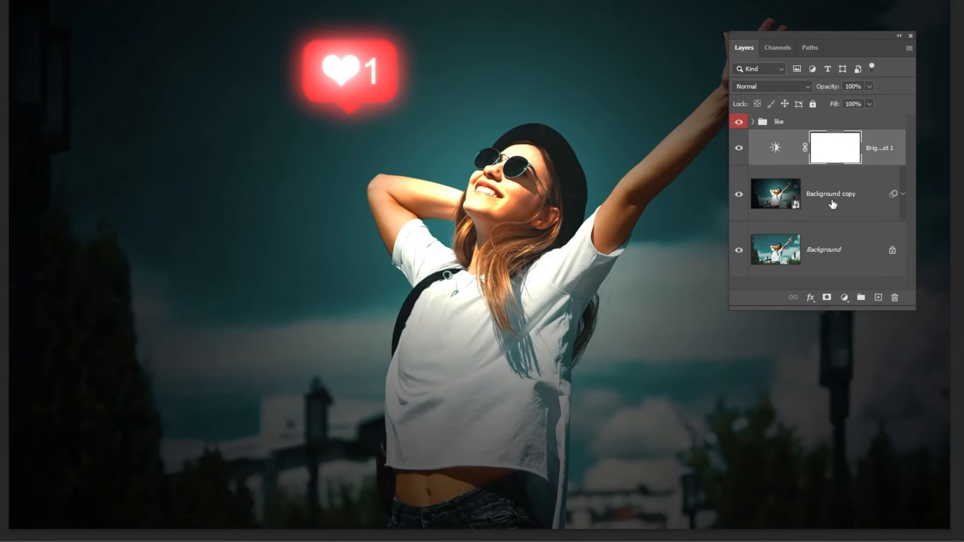
Step: Reopen the Background copy's Lighting Effects smart filter, set the point light's intensity to 40 and apply it
click(903, 194)
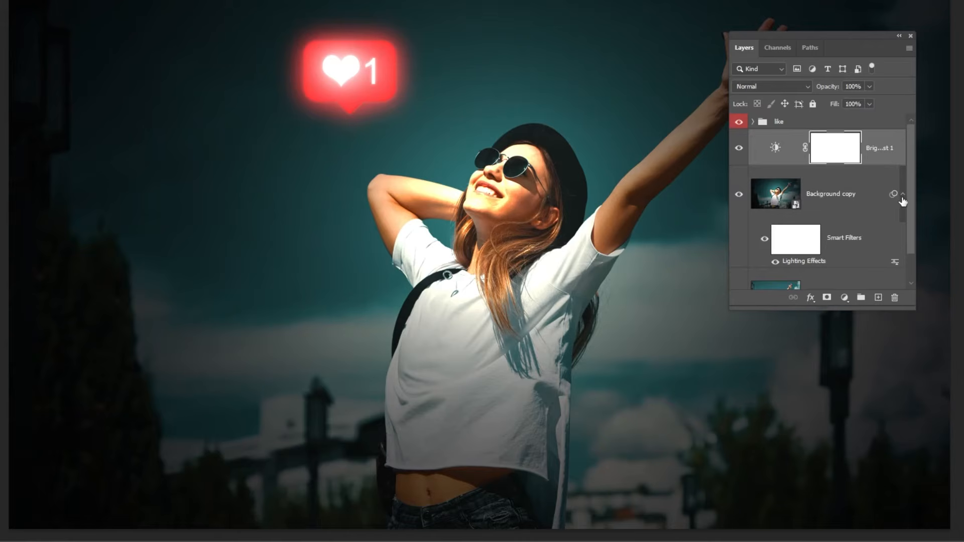
double_click(811, 262)
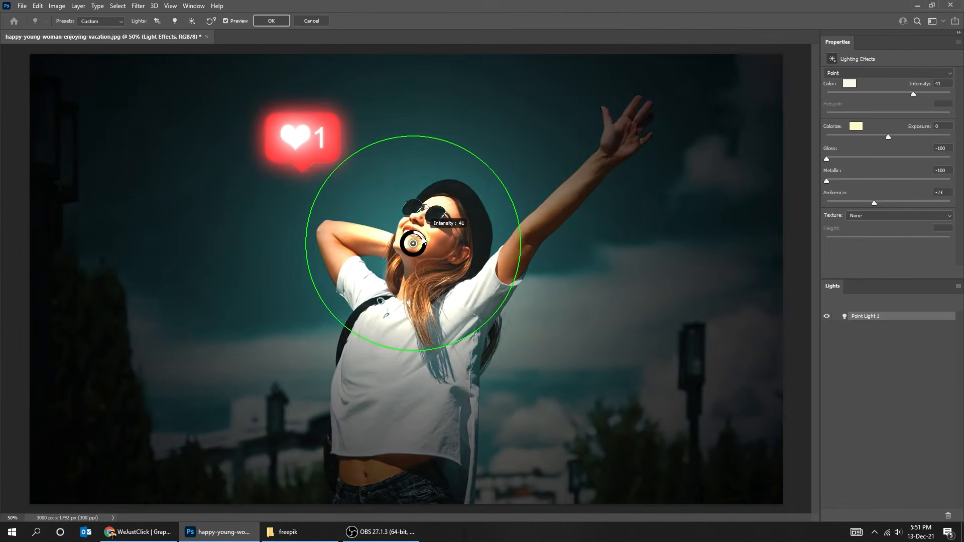
drag(413, 196, 411, 197)
drag(424, 240, 423, 239)
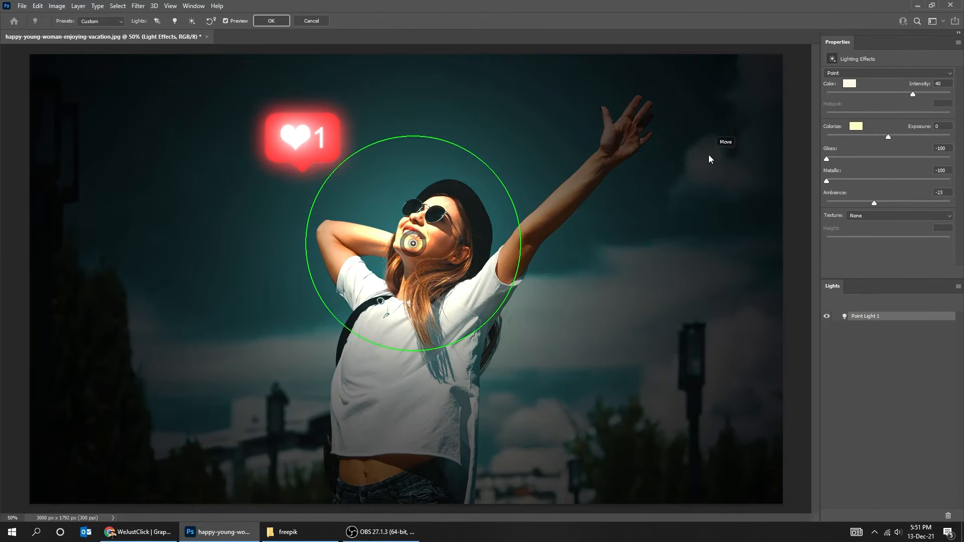
click(273, 21)
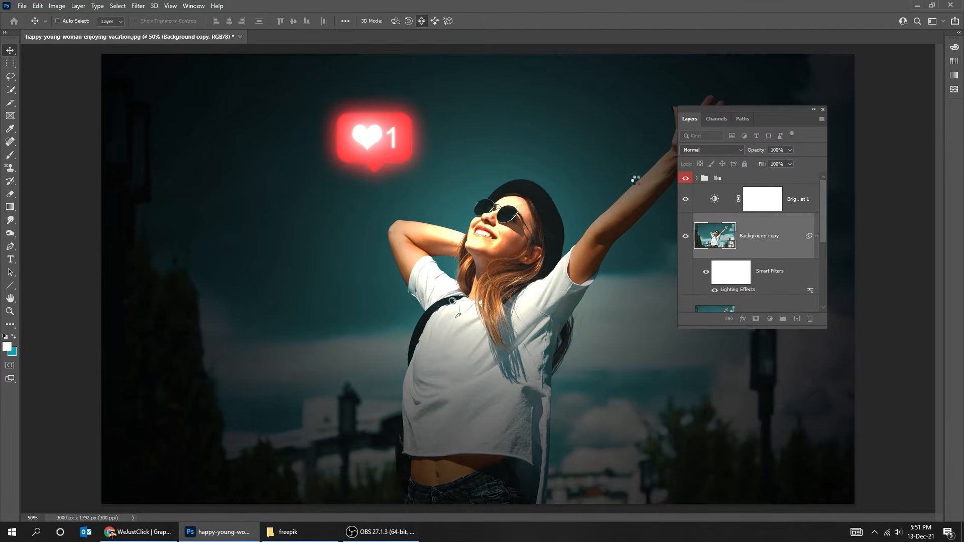
Step: Add a Hue/Saturation adjustment layer above the Brightness/Contrast layer, colorized with hue 5 and saturation 68
click(795, 200)
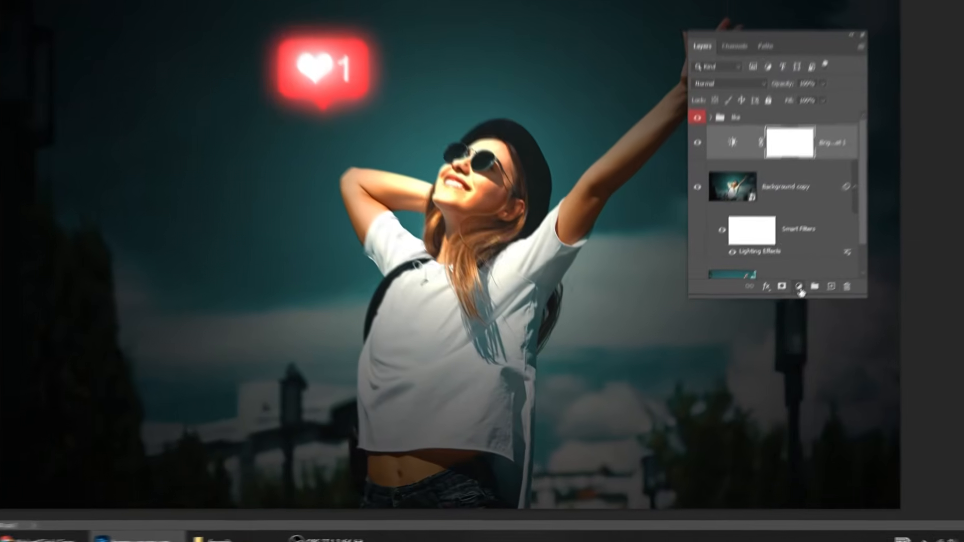
click(770, 319)
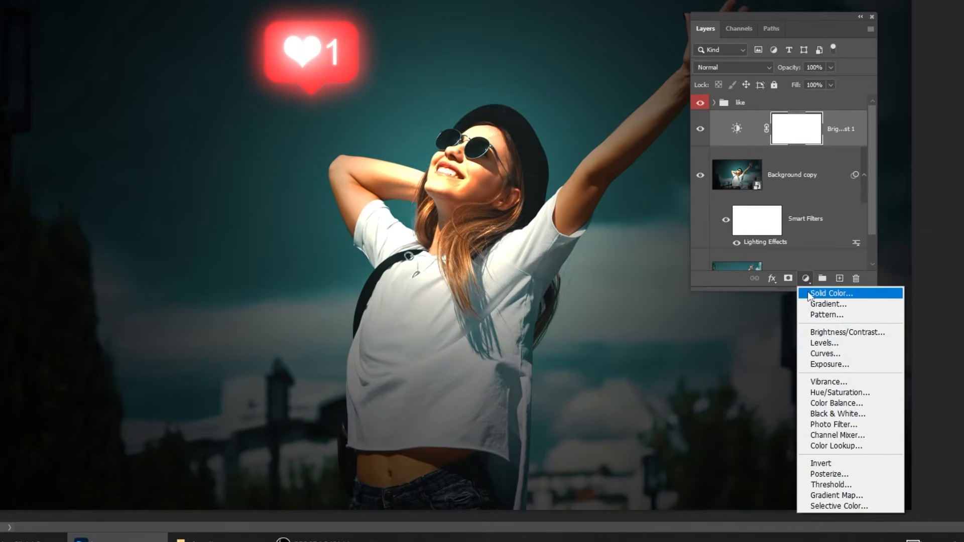
click(834, 392)
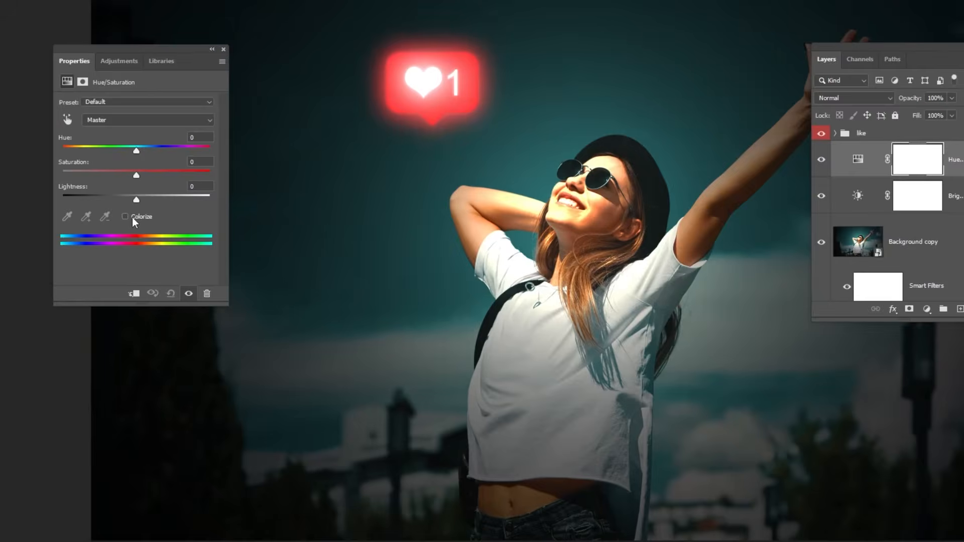
click(11, 187)
click(98, 176)
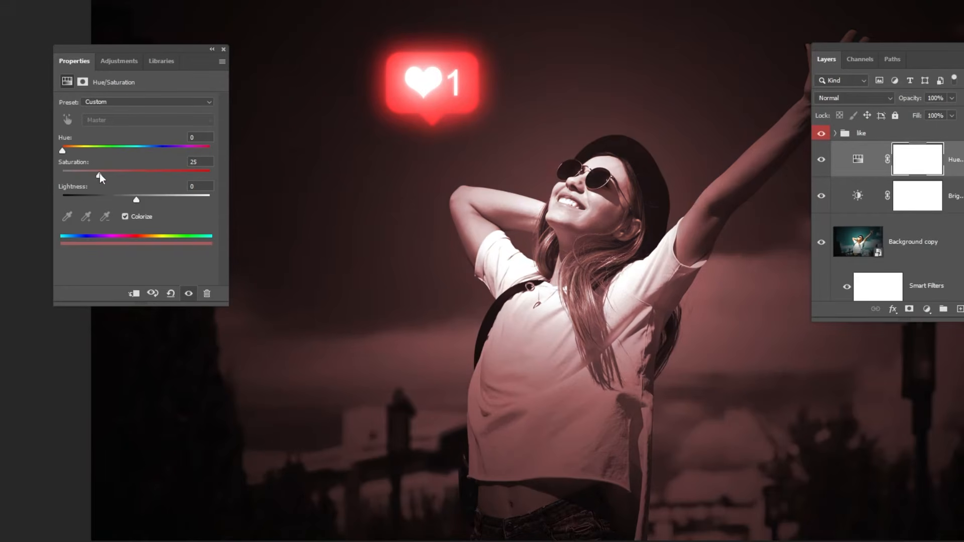
drag(114, 179, 135, 186)
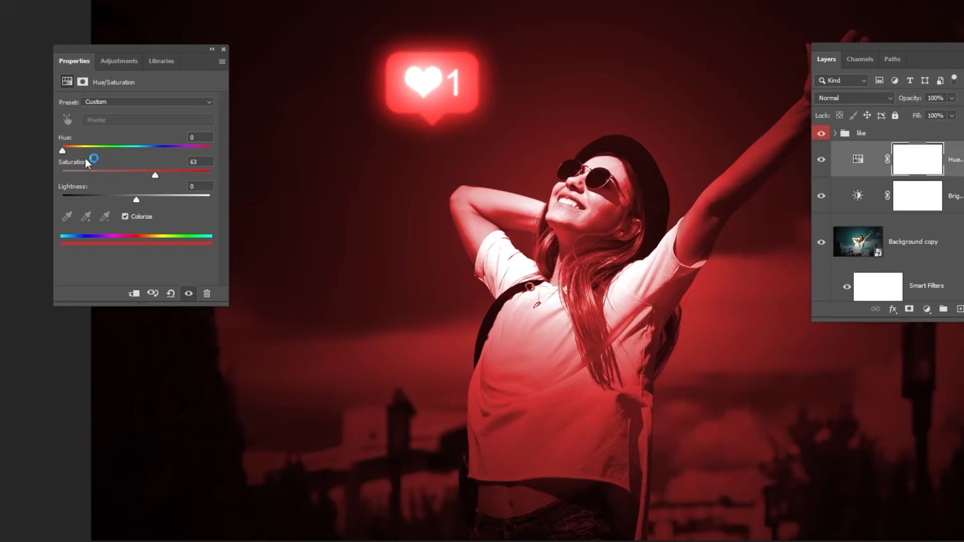
mouse_move(64, 152)
mouse_down()
mouse_move(105, 152)
mouse_move(64, 150)
mouse_up()
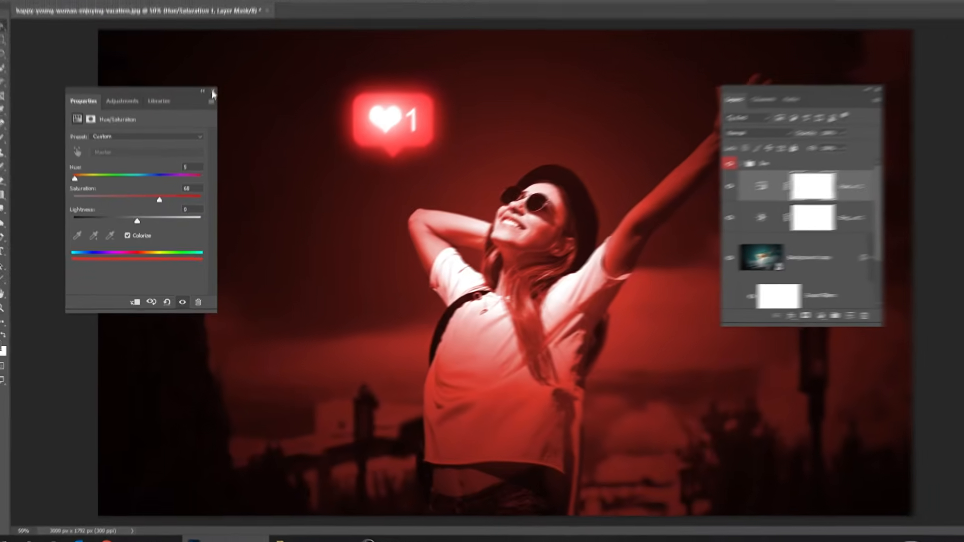
click(224, 52)
Step: Set the Hue/Saturation layer's blend mode to Color and split its Underlying Layer Blend If shadow slider to spare the dark areas
click(711, 151)
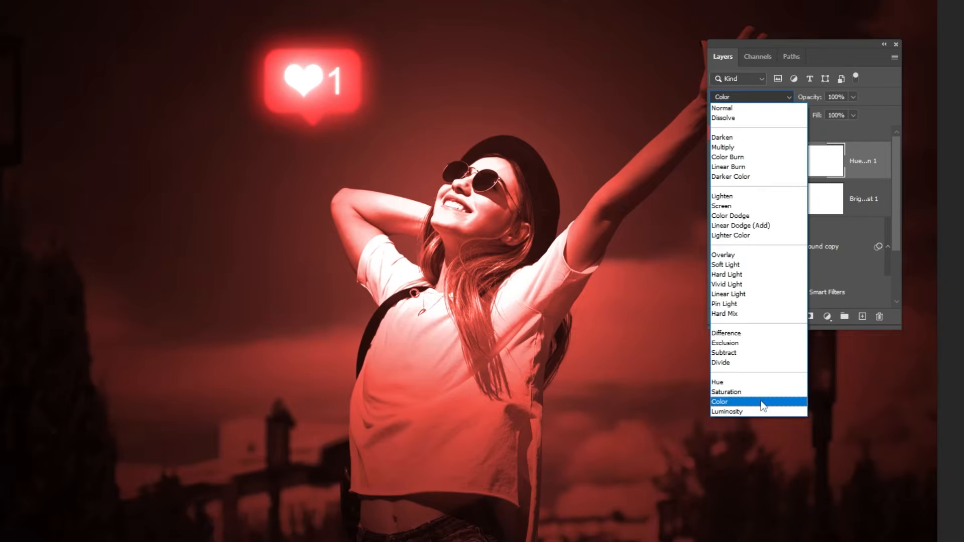
click(764, 403)
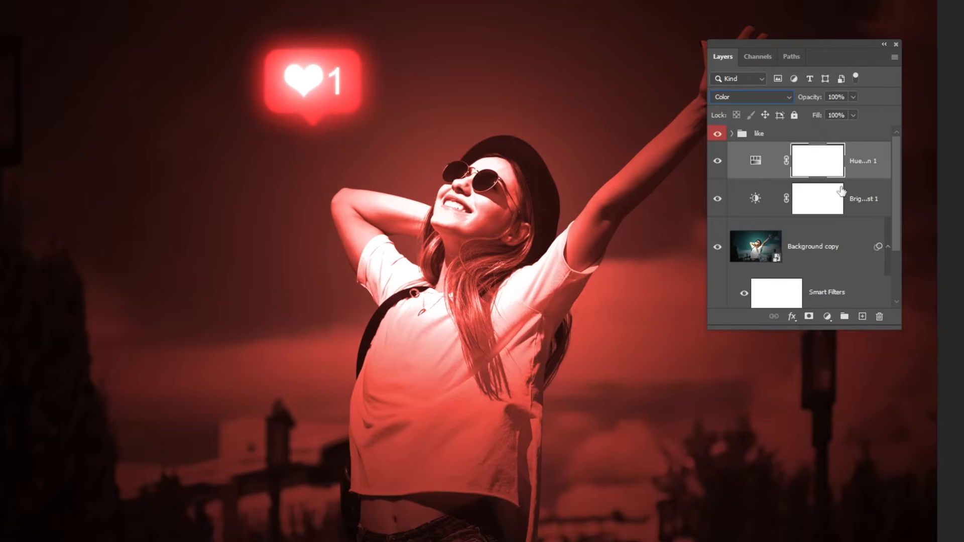
click(792, 316)
click(817, 333)
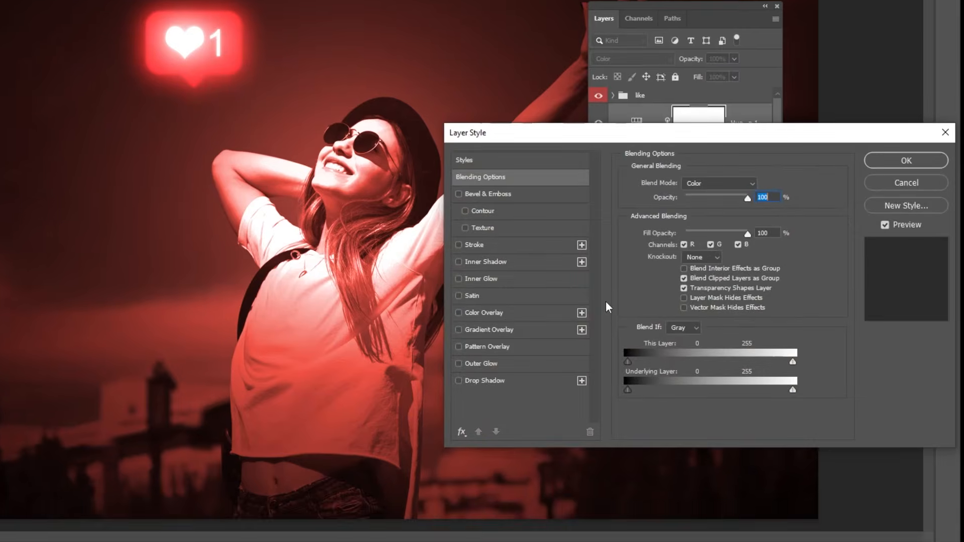
drag(629, 388, 648, 393)
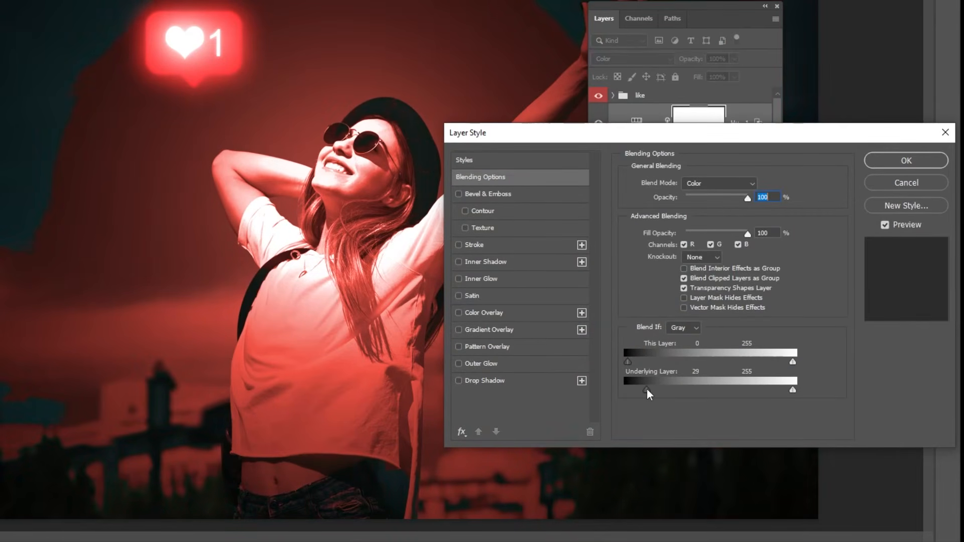
drag(646, 390, 643, 390)
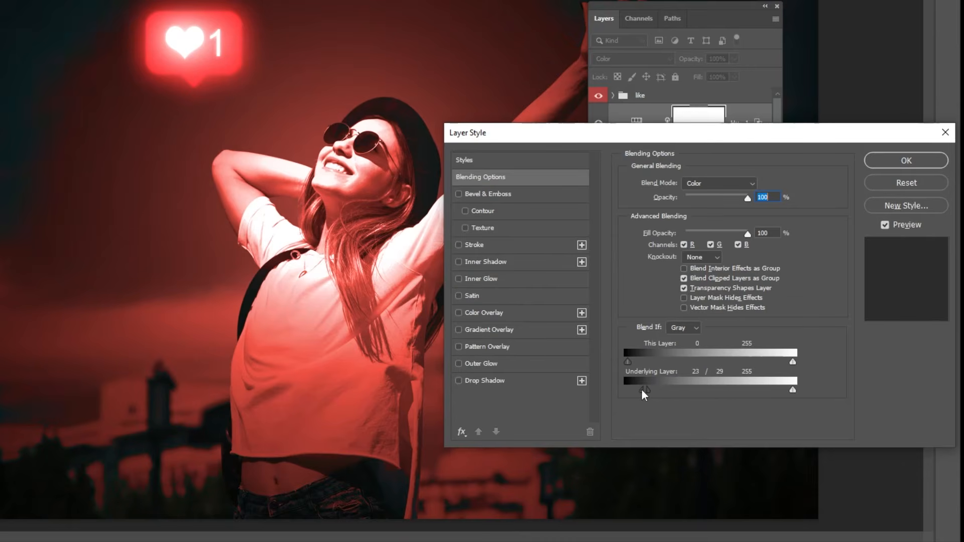
drag(651, 389, 663, 392)
click(905, 161)
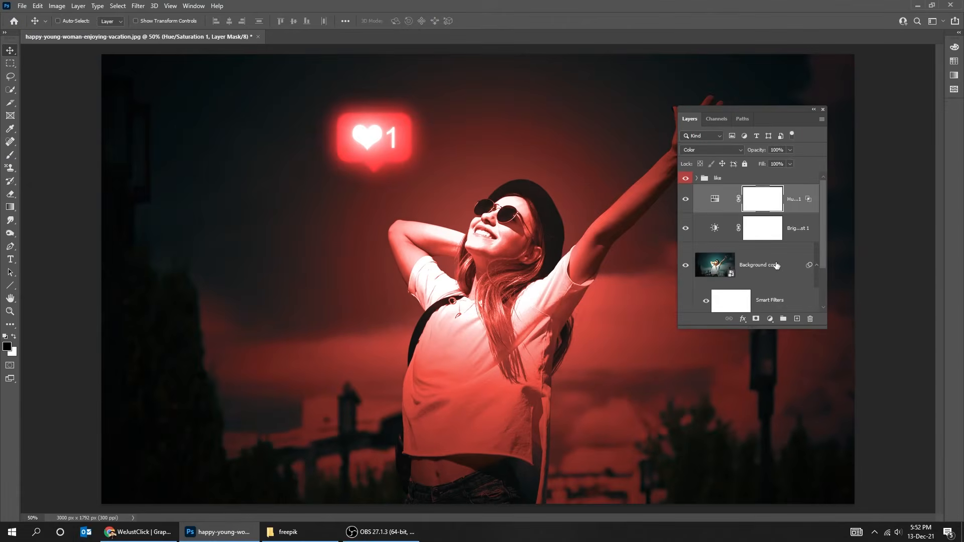
Step: Select the woman on the Background copy with Select Subject and invert the selection
click(776, 265)
click(816, 254)
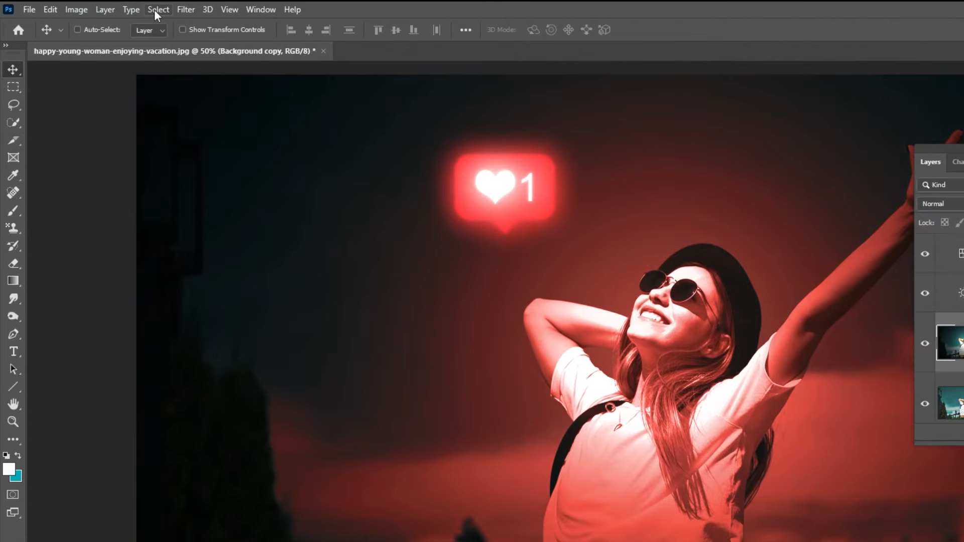
click(154, 10)
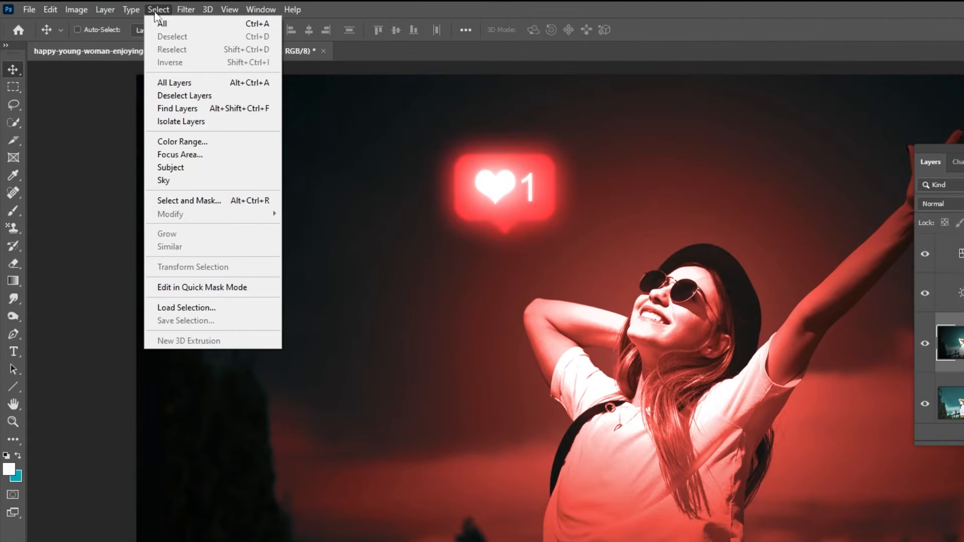
click(178, 168)
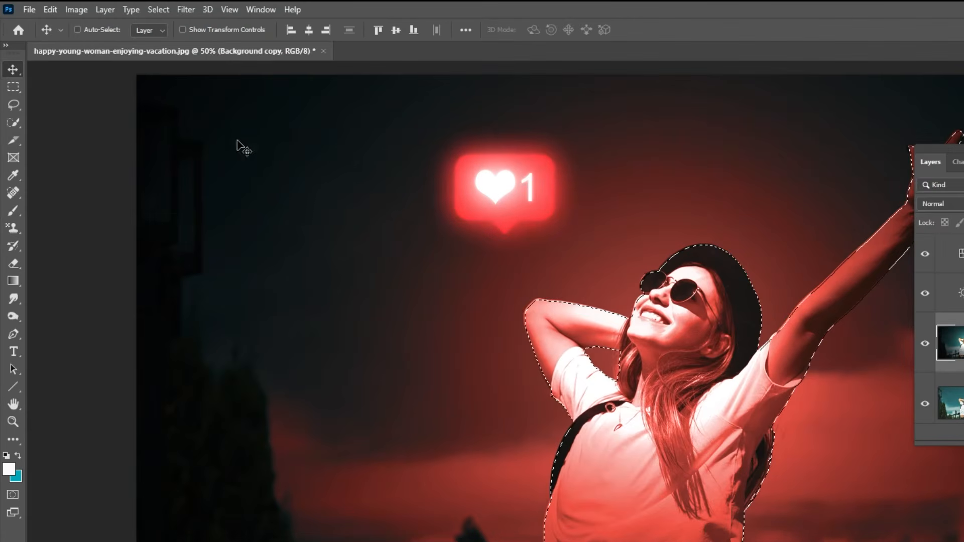
click(158, 10)
click(170, 62)
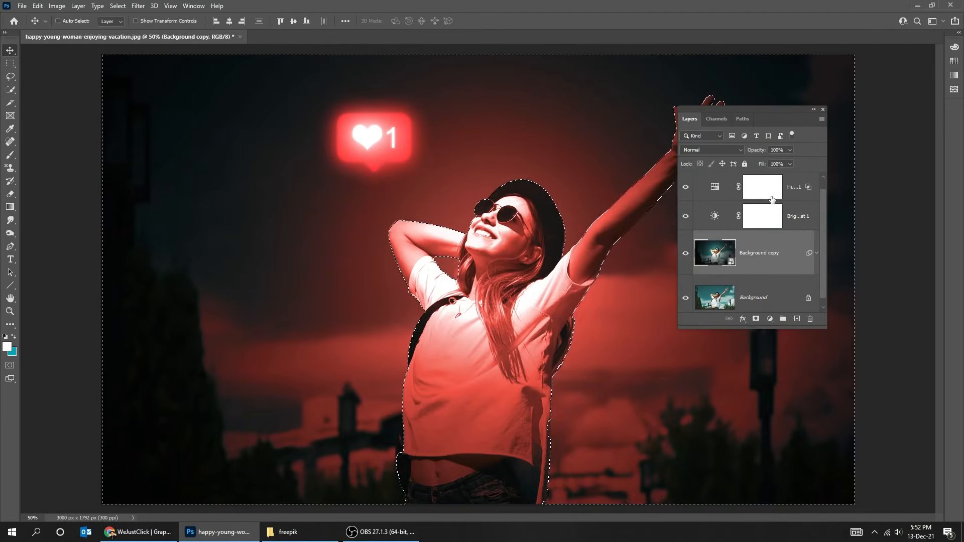
Step: Clear the selected background area from the Hue/Saturation layer's mask and deselect
scroll(772, 199, up, 1)
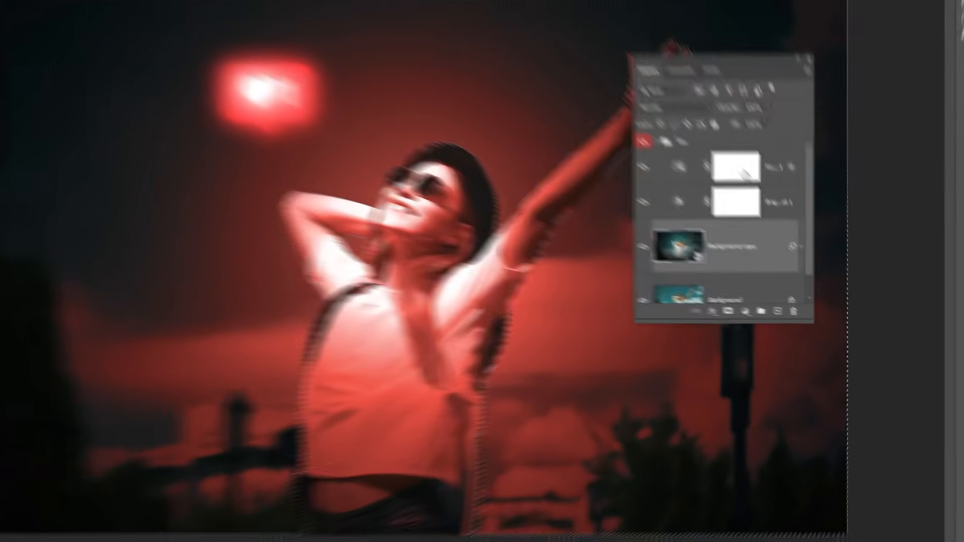
click(770, 203)
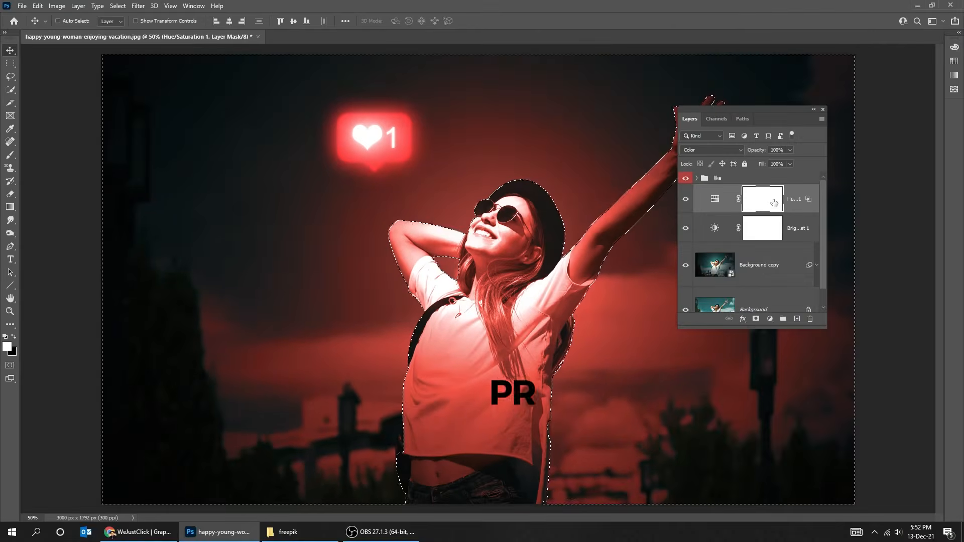
key(Delete)
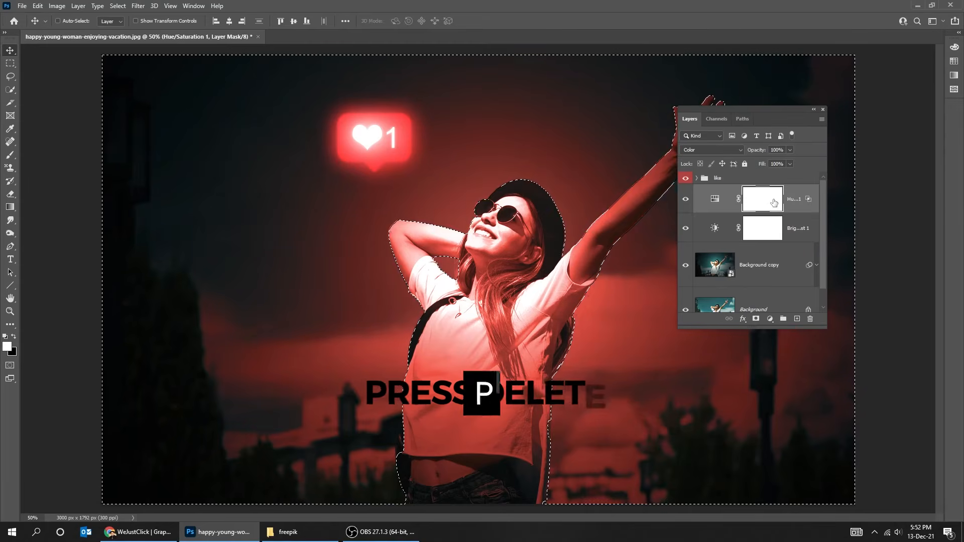
key(m)
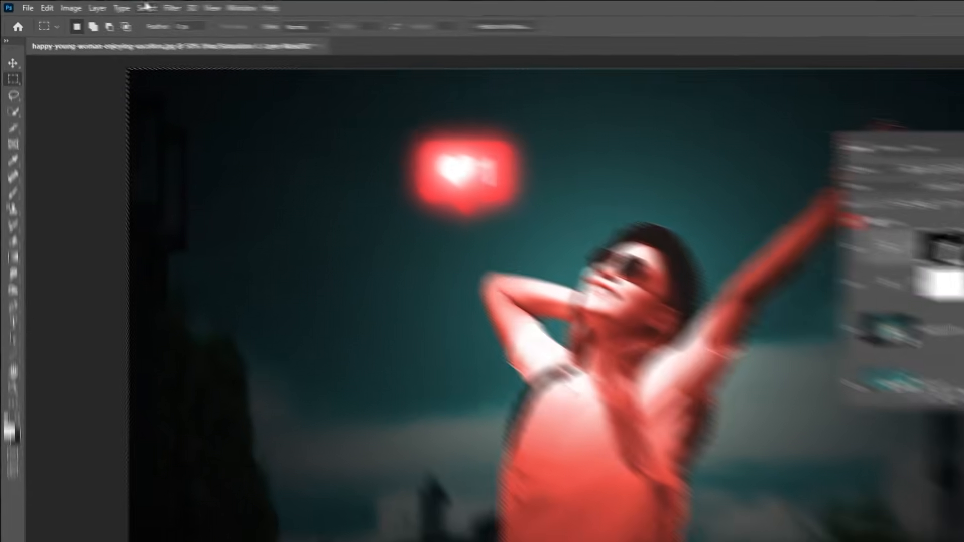
click(117, 5)
click(174, 35)
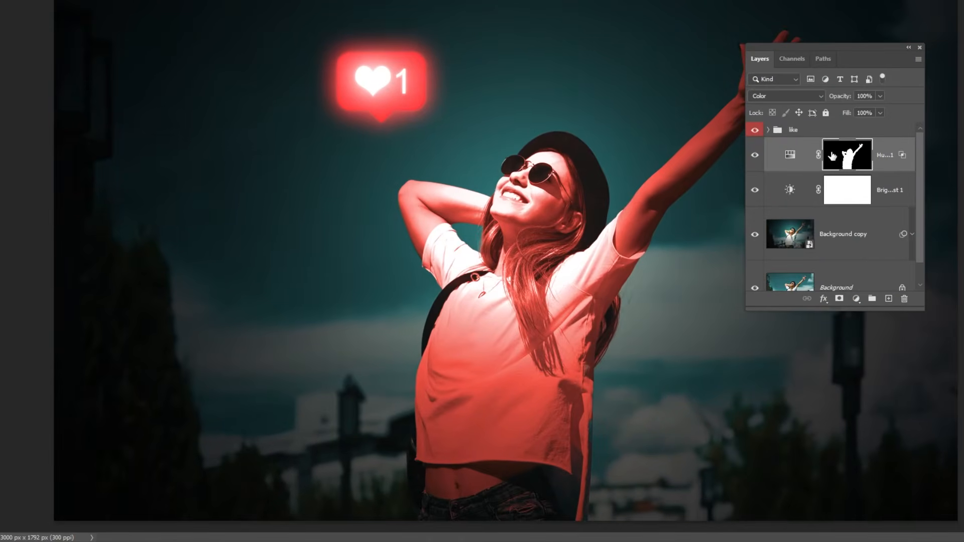
Step: Feather the Hue/Saturation layer's mask so the red tint spills softly past the woman's outline
double_click(832, 156)
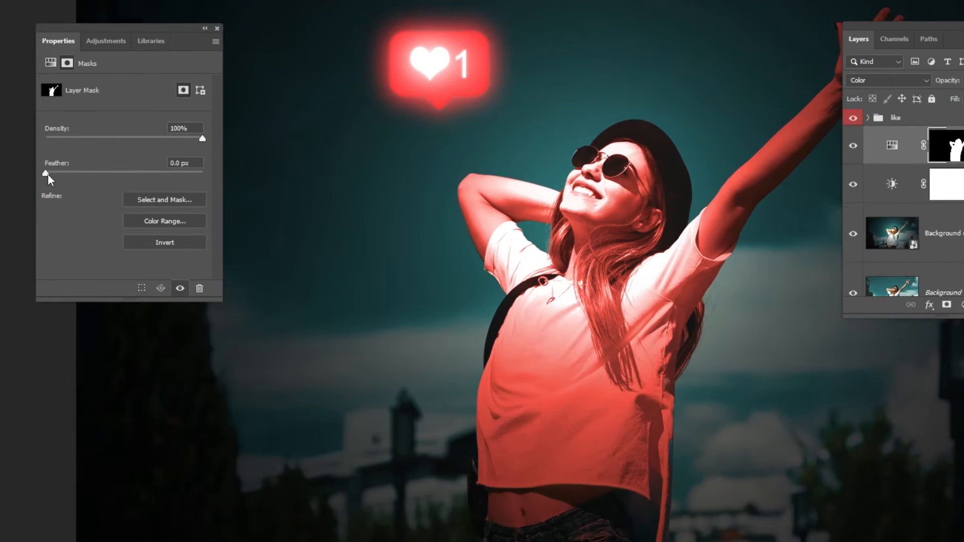
drag(52, 174, 114, 171)
click(217, 28)
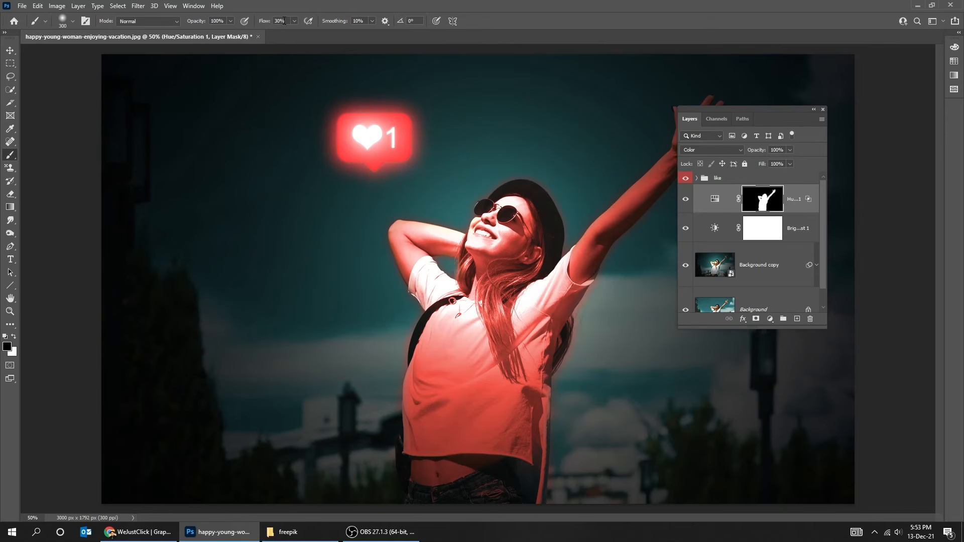
Step: Brush black at 30% flow on the Hue/Saturation mask over her lower body and raised hand, previewing the image without panels
mouse_move(391, 410)
mouse_down()
mouse_move(512, 452)
mouse_move(598, 409)
mouse_move(410, 396)
mouse_up()
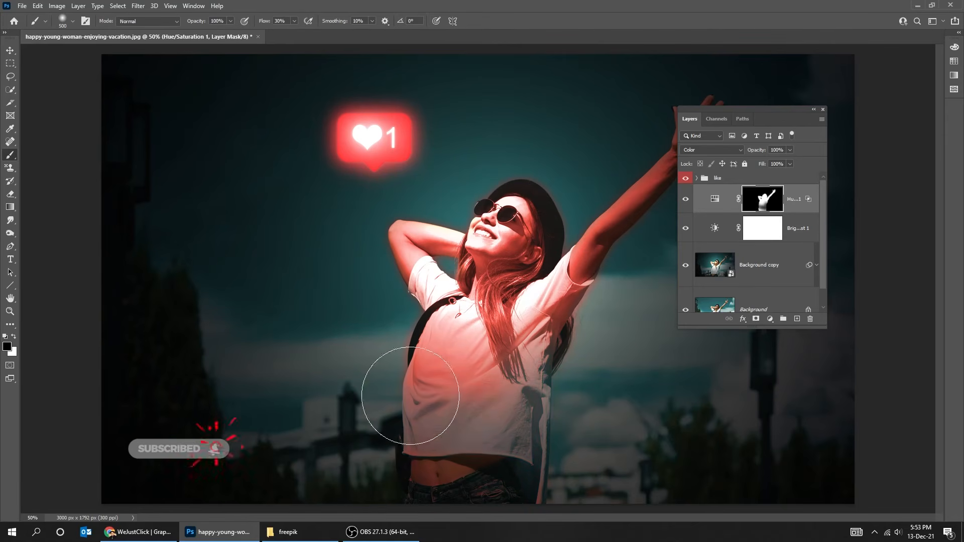
key(Tab)
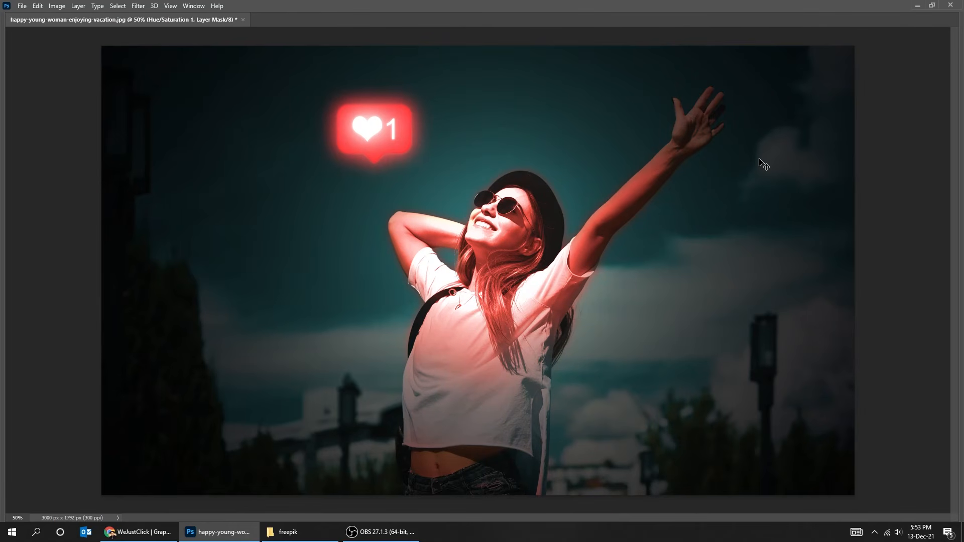
key(Tab)
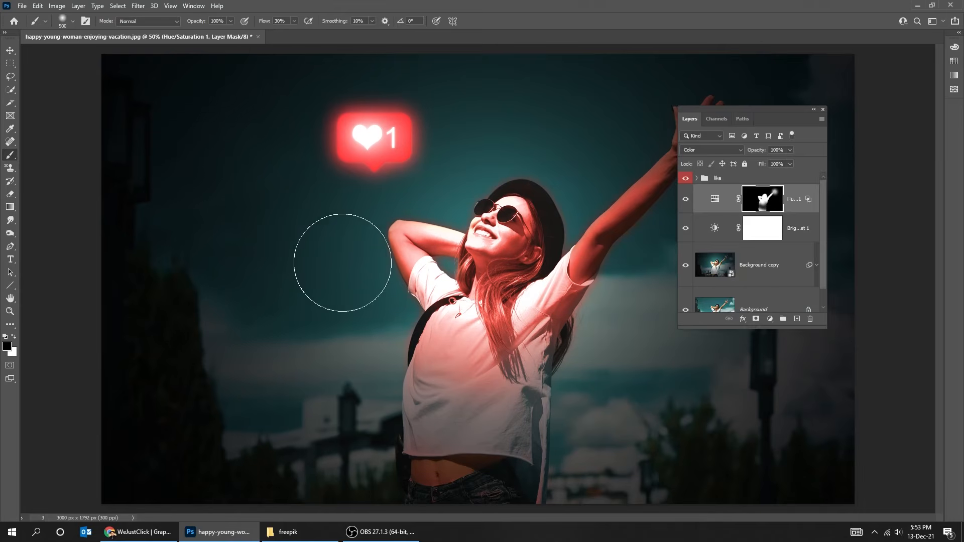
key(Tab)
key(v)
key(Tab)
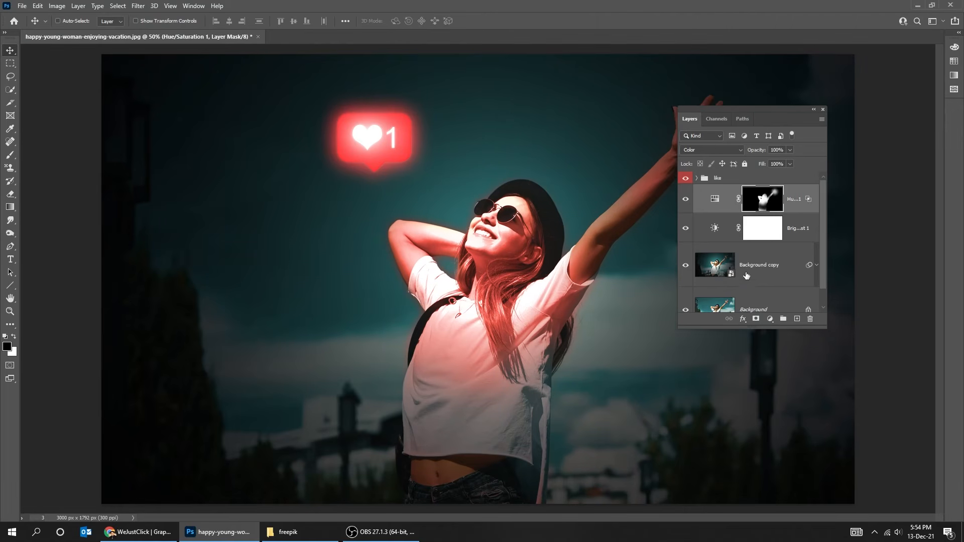
Step: Uncover the raised hand by moving the layer list aside, and compare the original Background alone with the full edit
drag(764, 115, 828, 109)
drag(890, 208, 888, 264)
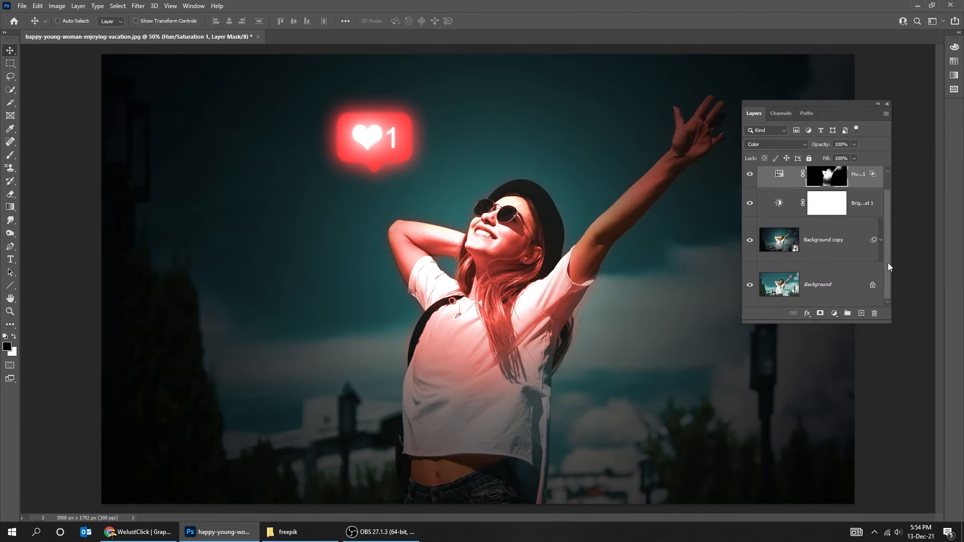
alt+click(751, 300)
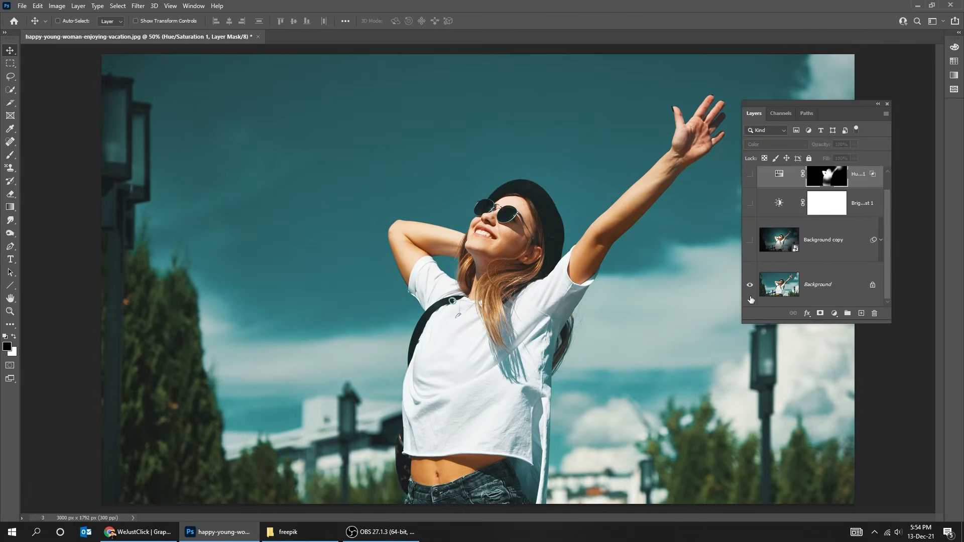
alt+click(751, 300)
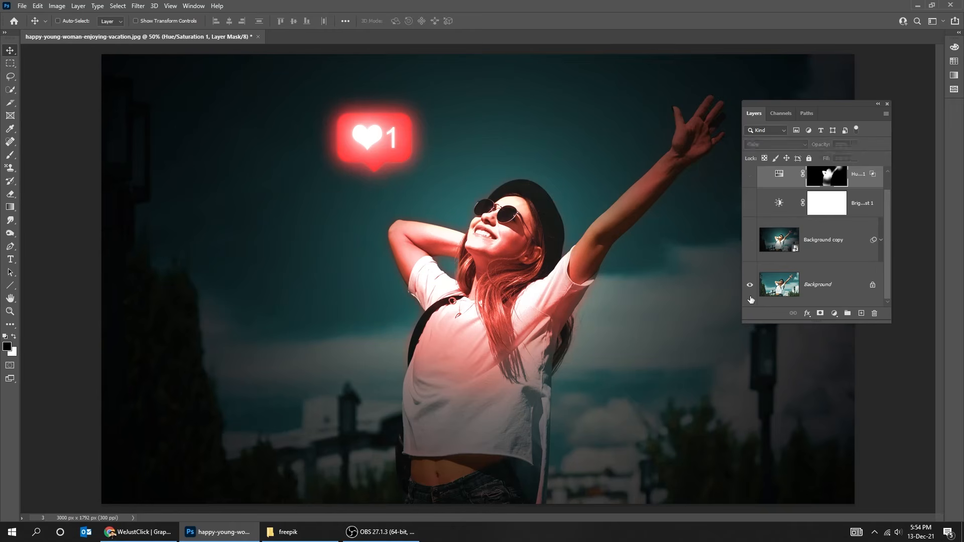
alt+click(751, 300)
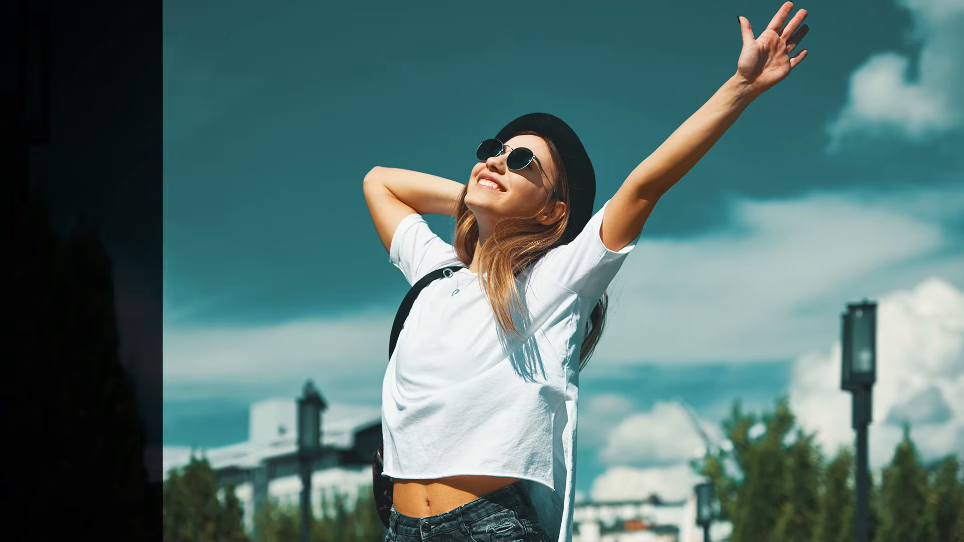